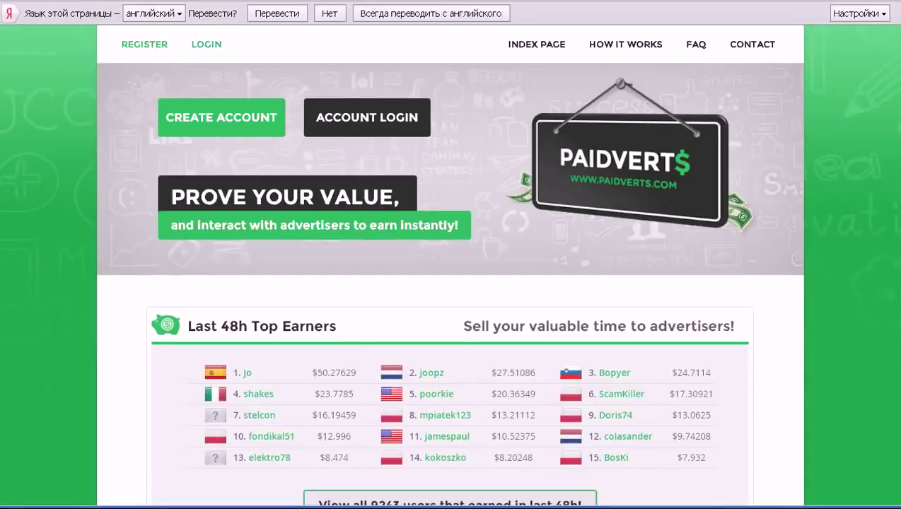
Move the Notepad window with the registration notes aside and open the PaidVerts account creation form
{"action": "key", "text": "alt+Tab"}
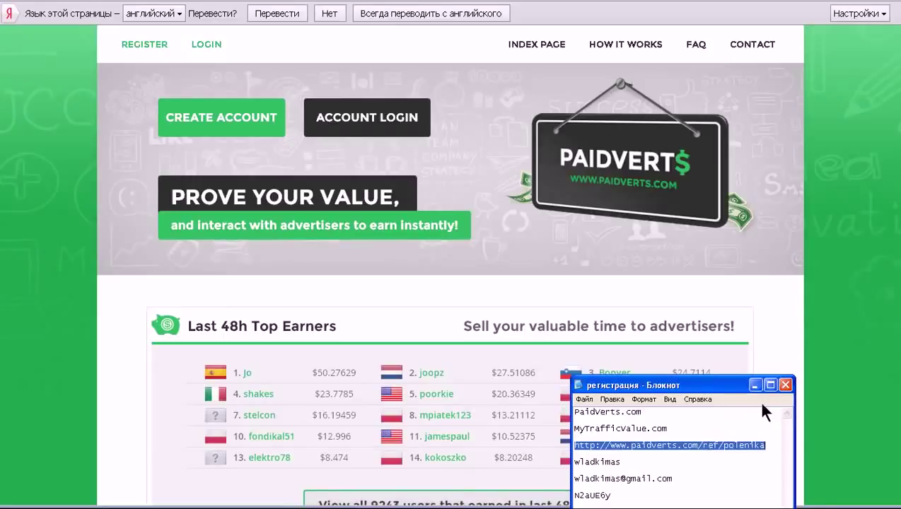
{"action": "left_click_drag", "start_coordinate": [711, 381], "coordinate": [809, 373]}
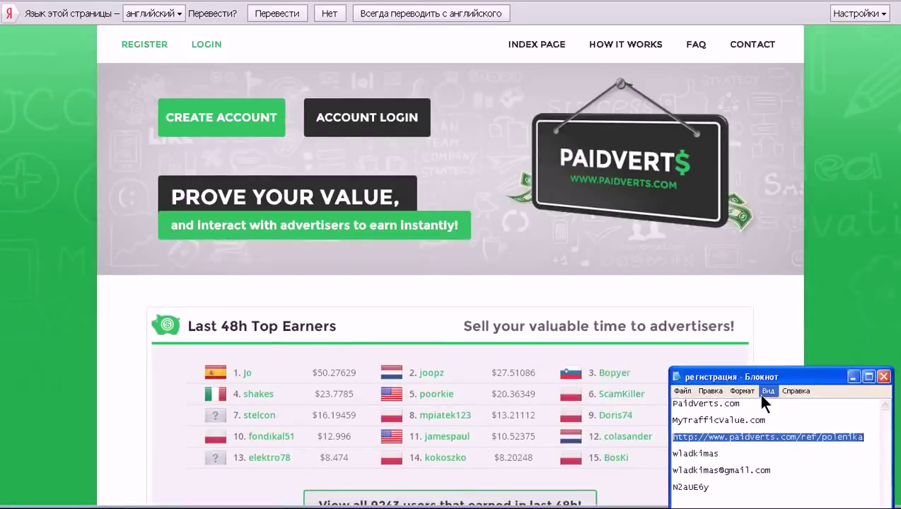
{"action": "left_click", "coordinate": [235, 124]}
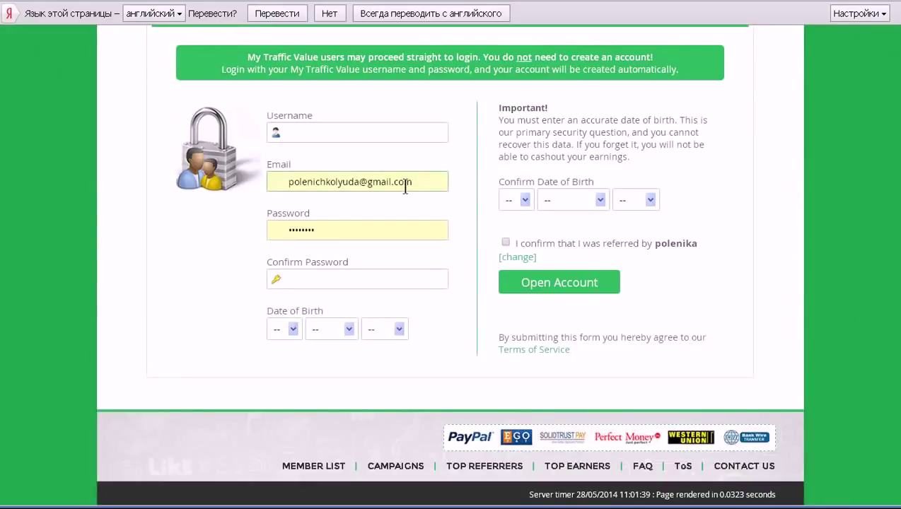
Clear the pre-filled email and password from the account creation form
{"action": "triple_click", "coordinate": [348, 181]}
{"action": "key", "text": "BackSpace"}
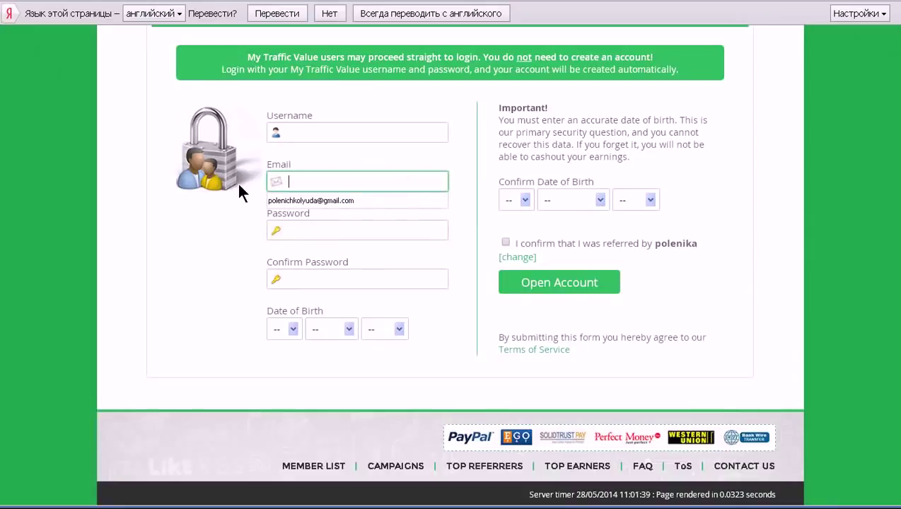
{"action": "left_click", "coordinate": [229, 200]}
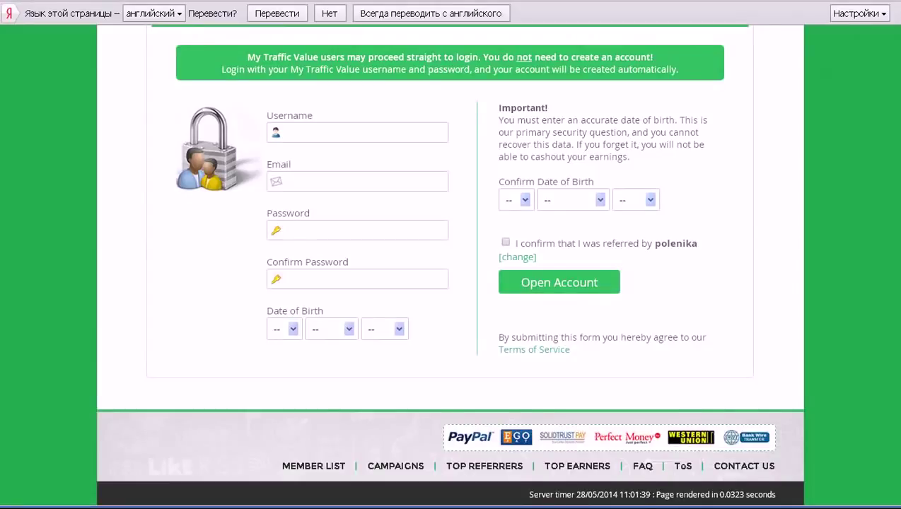
Translate the registration page into Russian and restore the English original
{"action": "scroll", "coordinate": [450, 265], "scroll_direction": "up", "scroll_amount": 3}
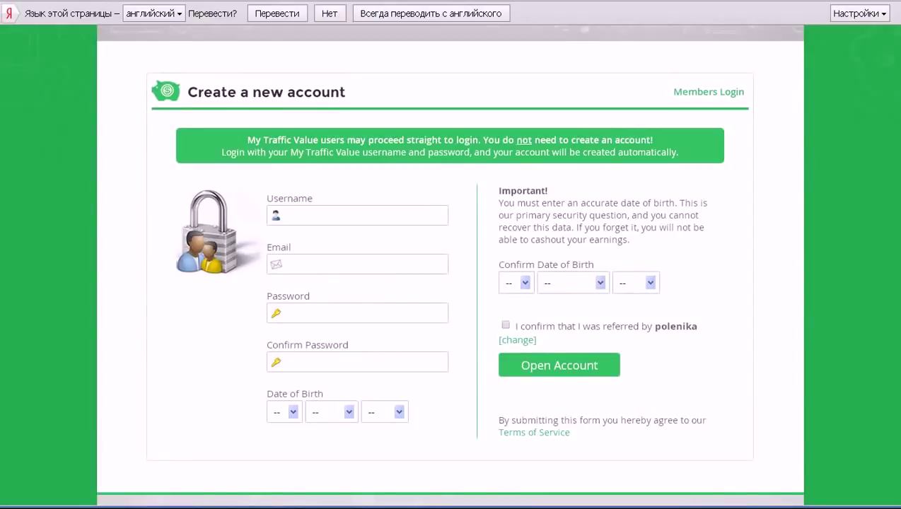
{"action": "left_click", "coordinate": [259, 13]}
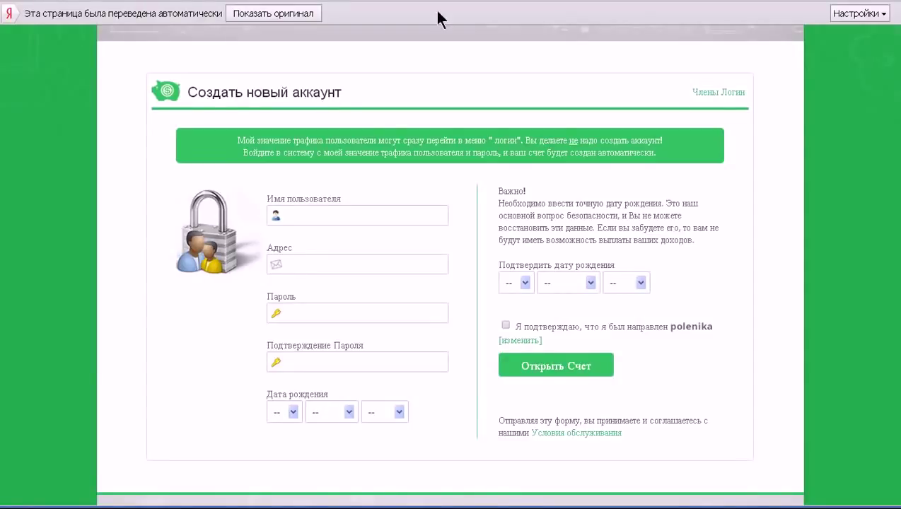
{"action": "left_click", "coordinate": [259, 22]}
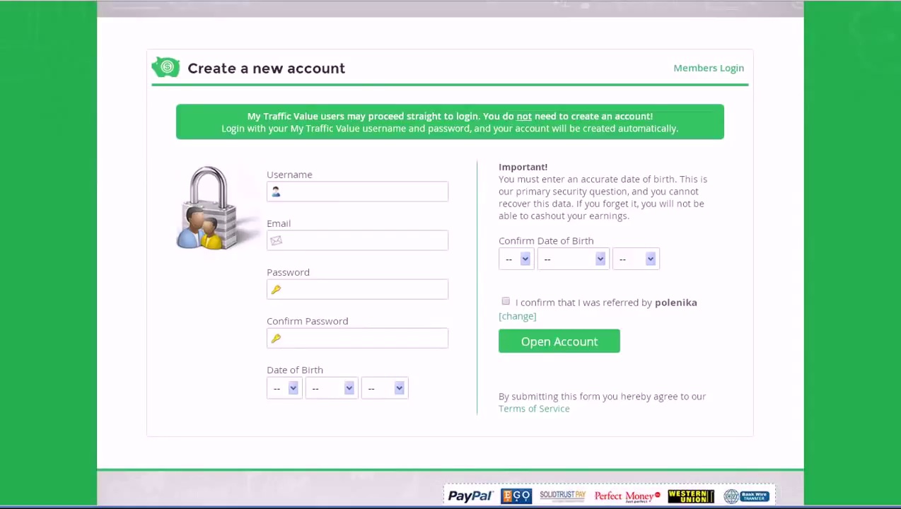
{"action": "key", "text": "alt+Tab"}
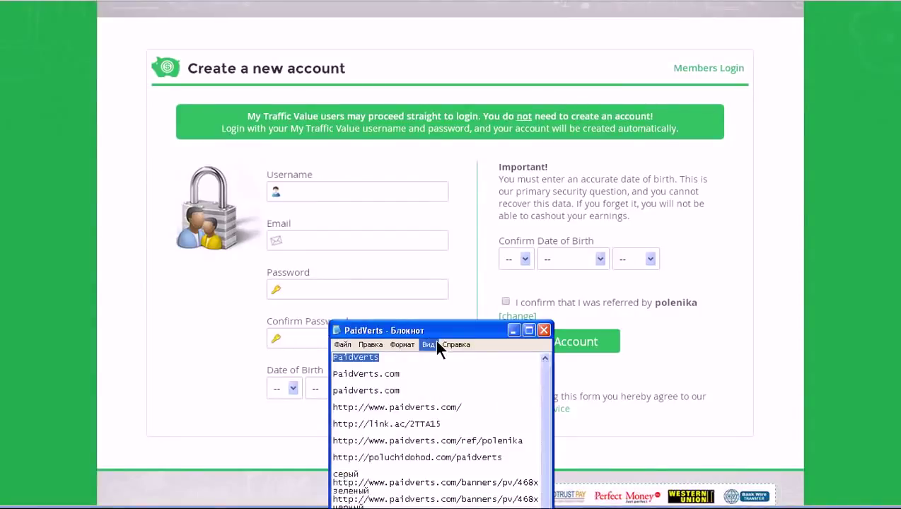
{"action": "left_click_drag", "start_coordinate": [439, 330], "coordinate": [800, 297]}
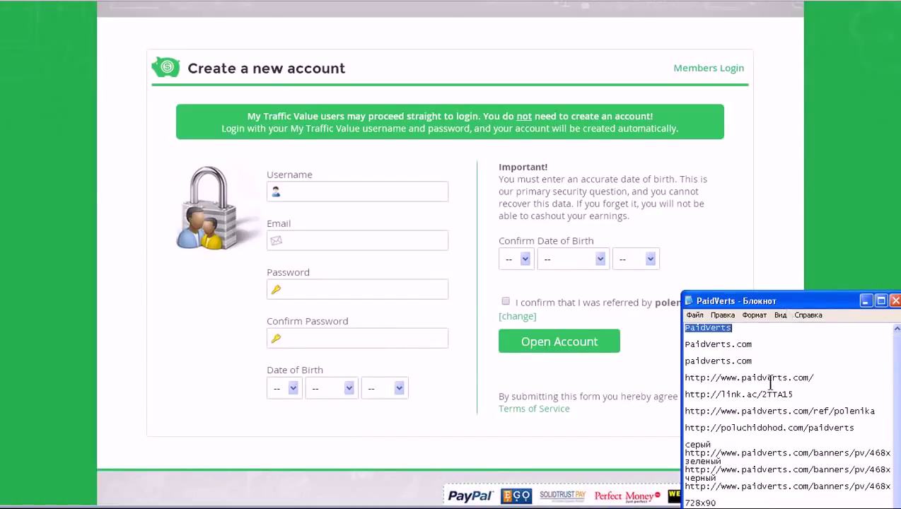
{"action": "left_click", "coordinate": [896, 302]}
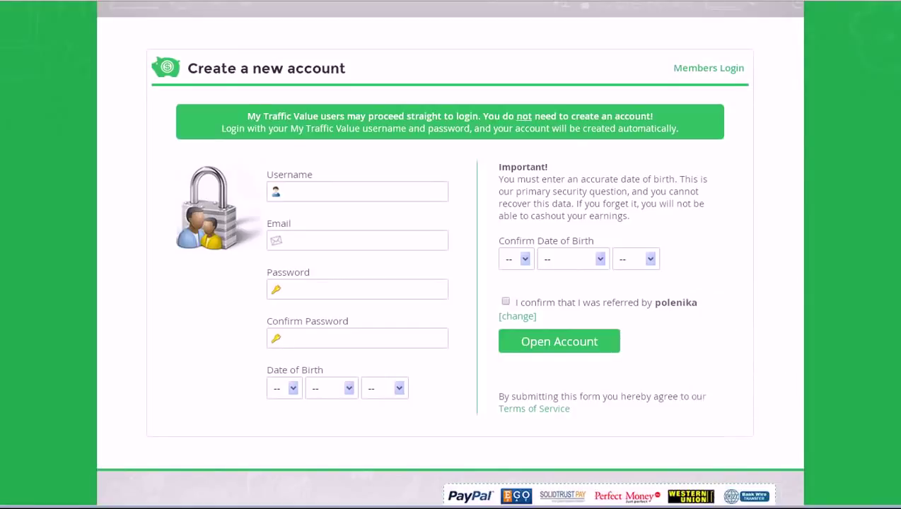
Copy the username from the registration notes in Notepad into the form's Username field
{"action": "key", "text": "alt+Tab"}
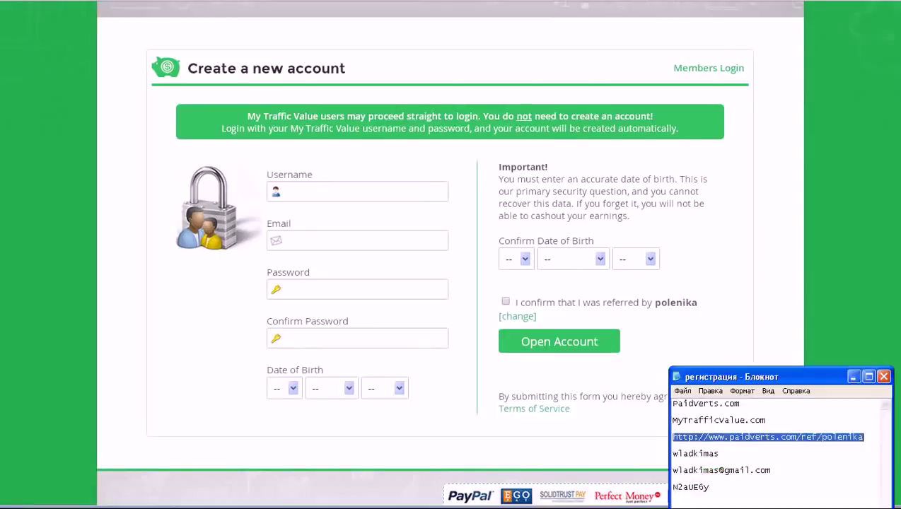
{"action": "left_click_drag", "start_coordinate": [718, 453], "coordinate": [673, 453]}
{"action": "key", "text": "ctrl+c"}
{"action": "right_click", "coordinate": [703, 453]}
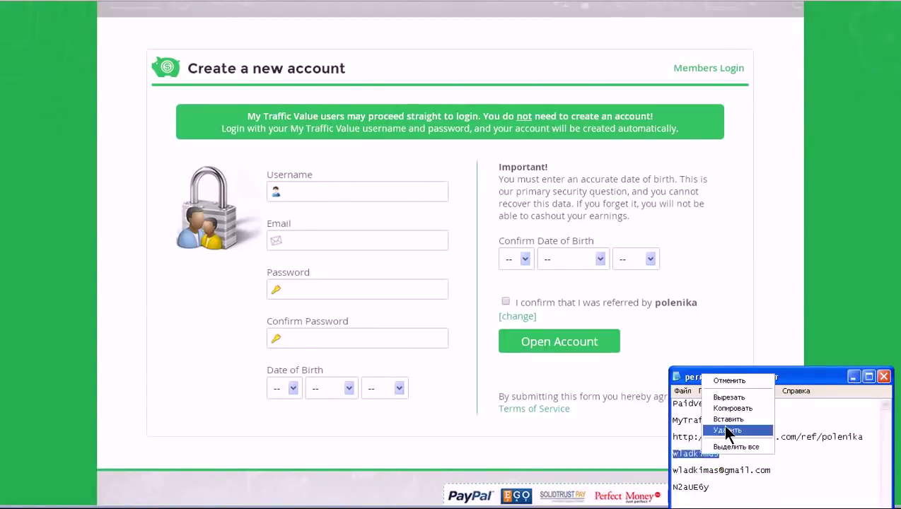
{"action": "left_click", "coordinate": [687, 415]}
{"action": "left_click", "coordinate": [317, 189]}
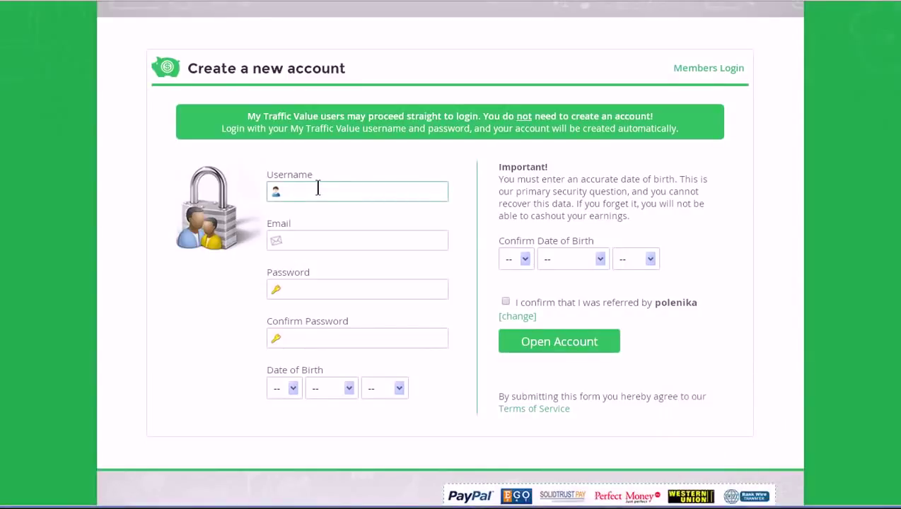
{"action": "left_click", "coordinate": [290, 192]}
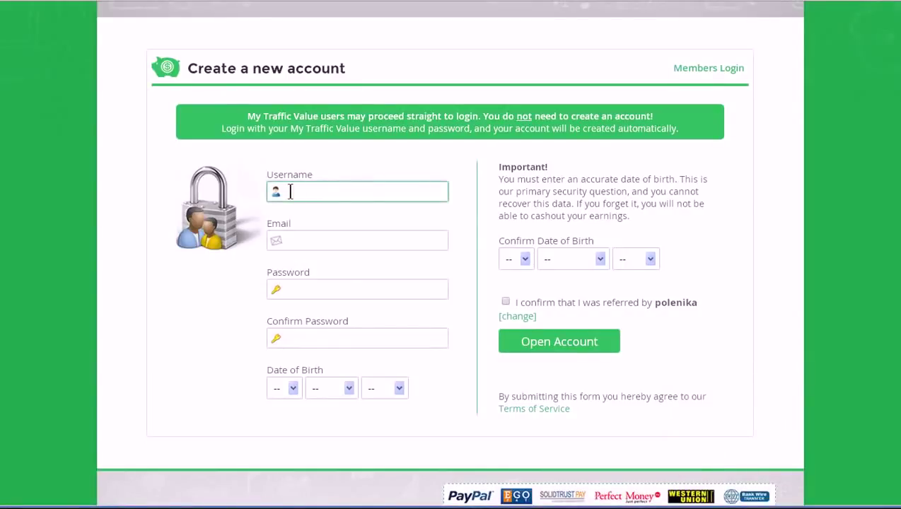
{"action": "left_click", "coordinate": [290, 193]}
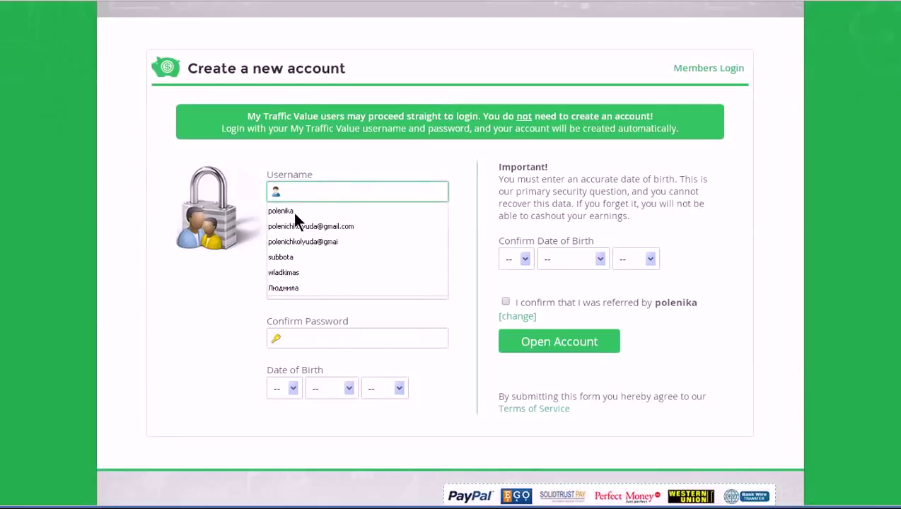
{"action": "right_click", "coordinate": [292, 191]}
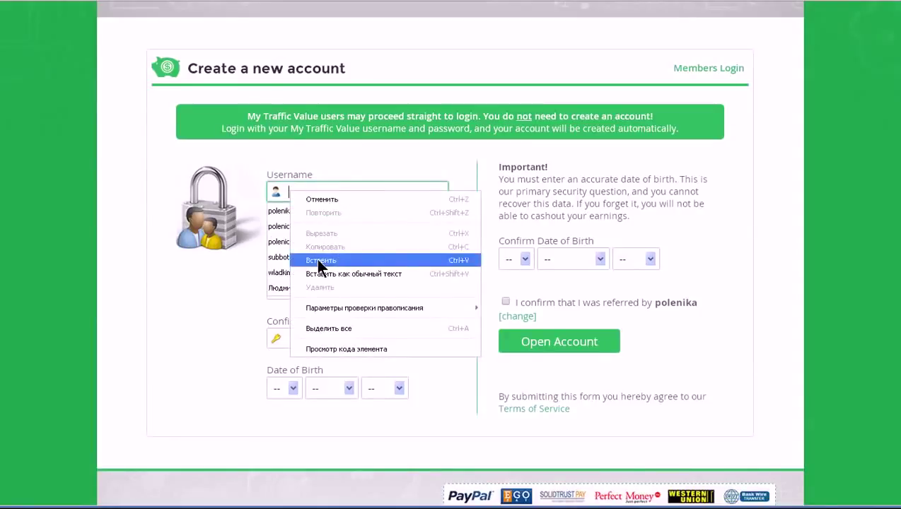
{"action": "left_click", "coordinate": [318, 261]}
Copy the email address from the registration notes in Notepad into the form's Email field
{"action": "left_click", "coordinate": [290, 241]}
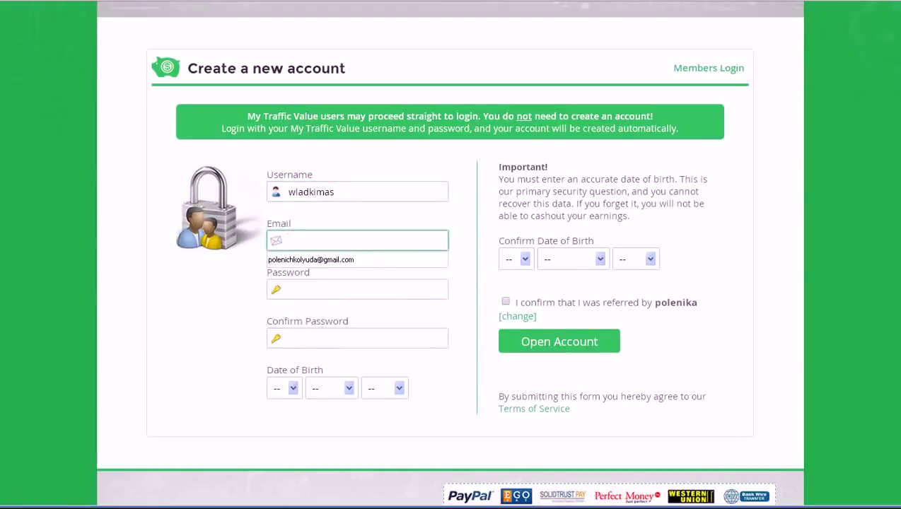
{"action": "key", "text": "alt+Tab"}
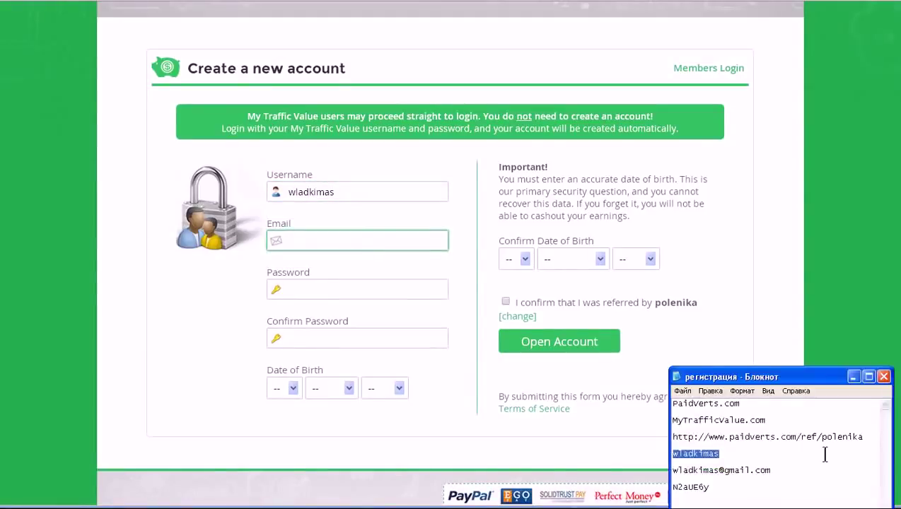
{"action": "left_click", "coordinate": [778, 469]}
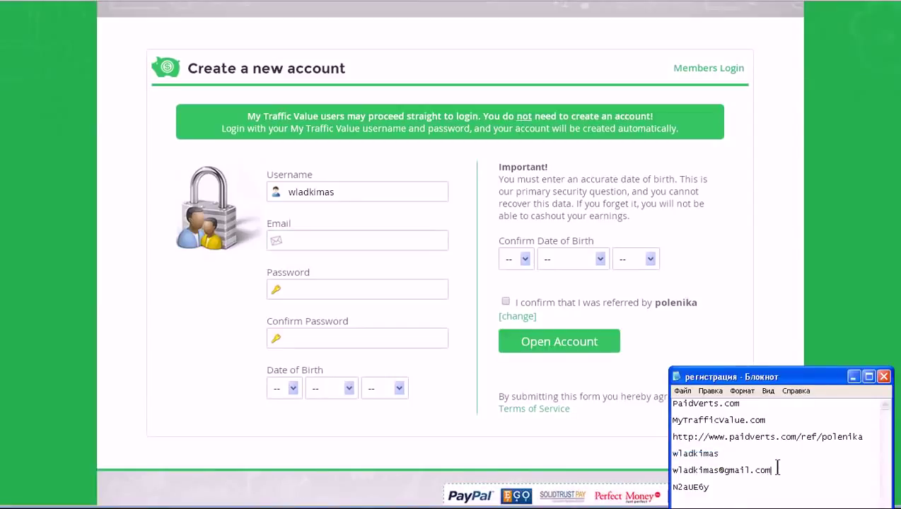
{"action": "left_click_drag", "start_coordinate": [778, 469], "coordinate": [663, 473]}
{"action": "right_click", "coordinate": [678, 472]}
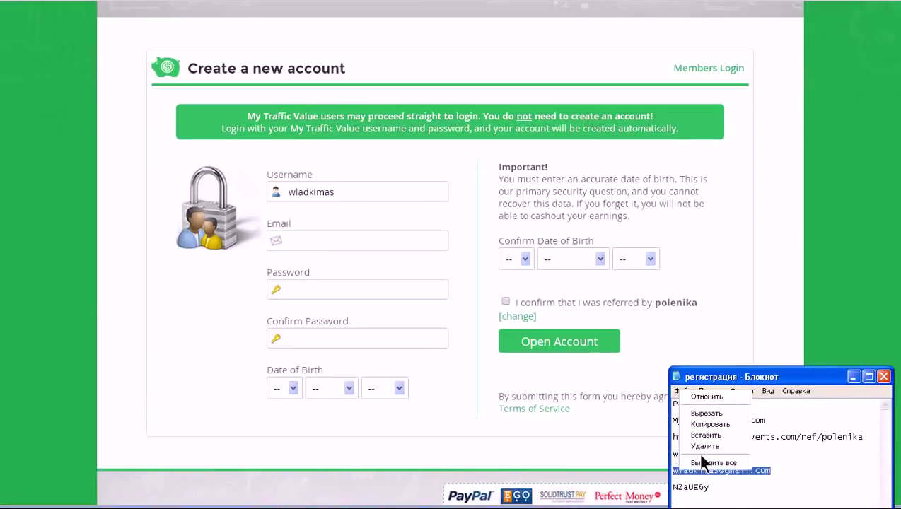
{"action": "left_click", "coordinate": [716, 427]}
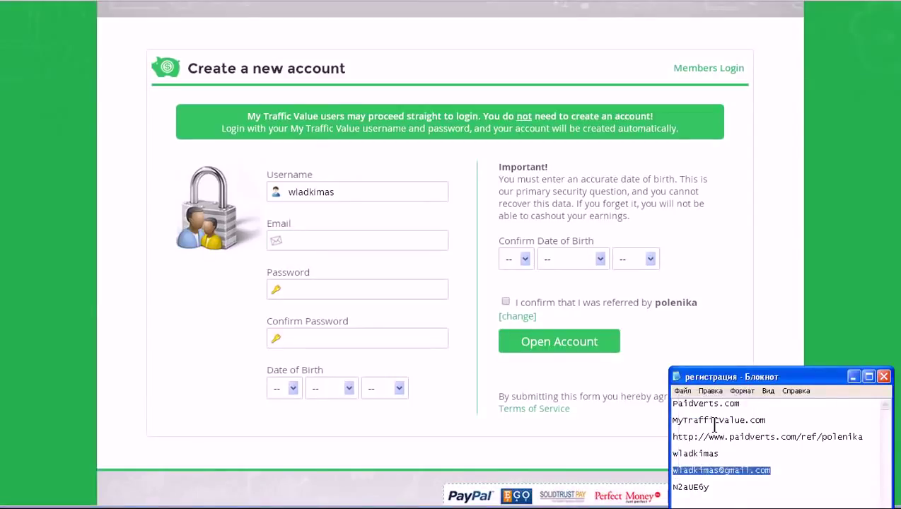
{"action": "left_click", "coordinate": [299, 239]}
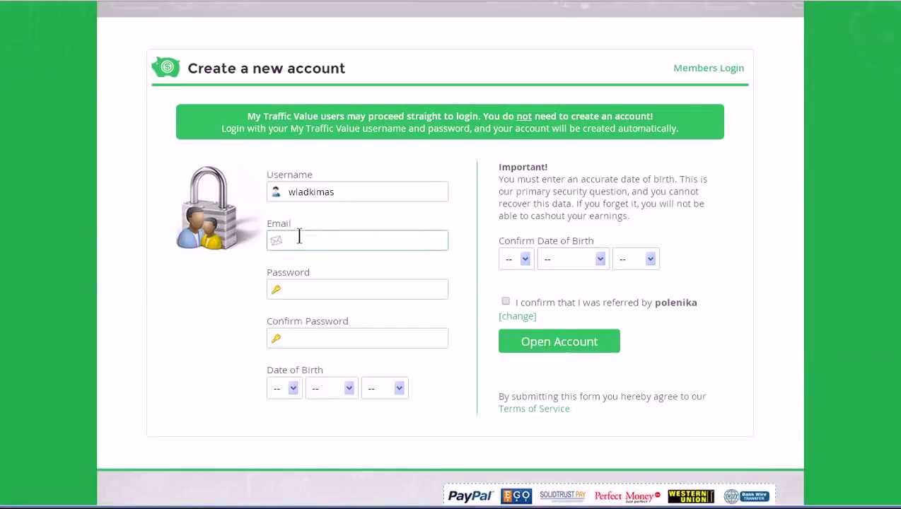
{"action": "right_click", "coordinate": [298, 233]}
{"action": "left_click", "coordinate": [331, 306]}
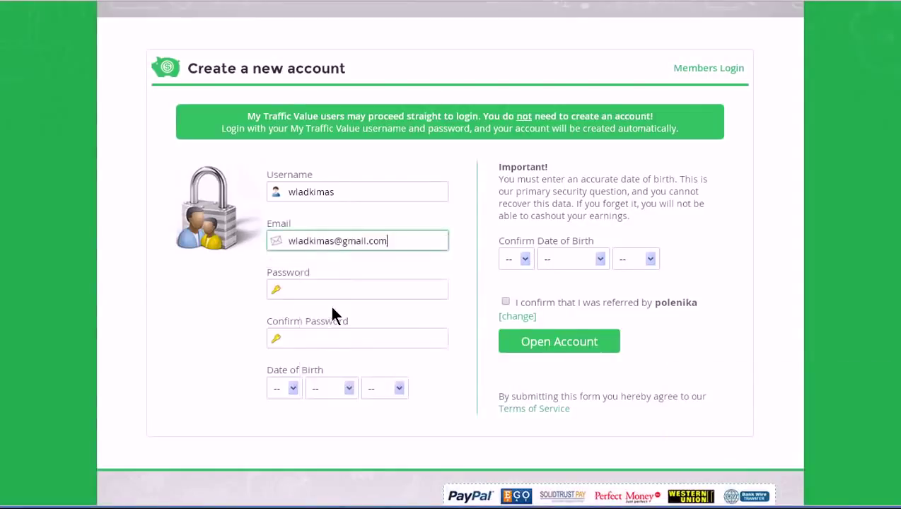
Copy the account password from the Notepad registration notes into both the Password and Confirm Password fields
{"action": "key", "text": "alt+Tab"}
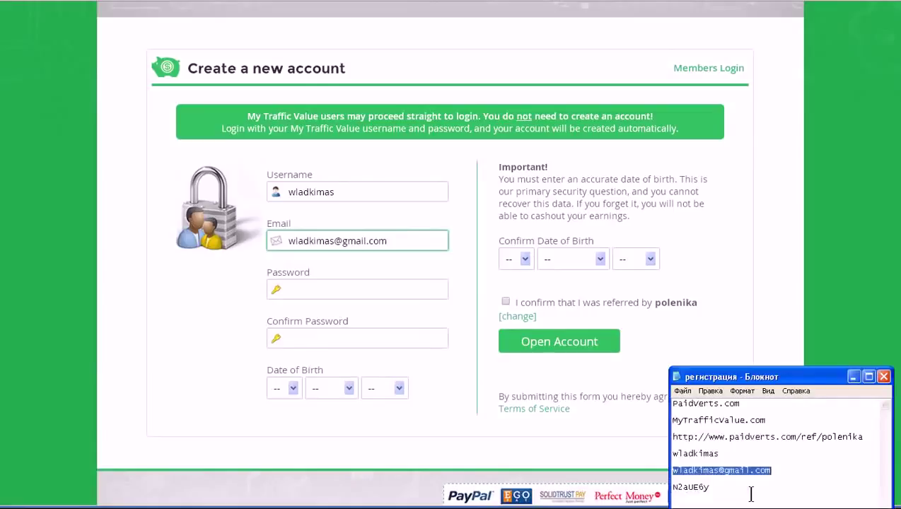
{"action": "double_click", "coordinate": [711, 486]}
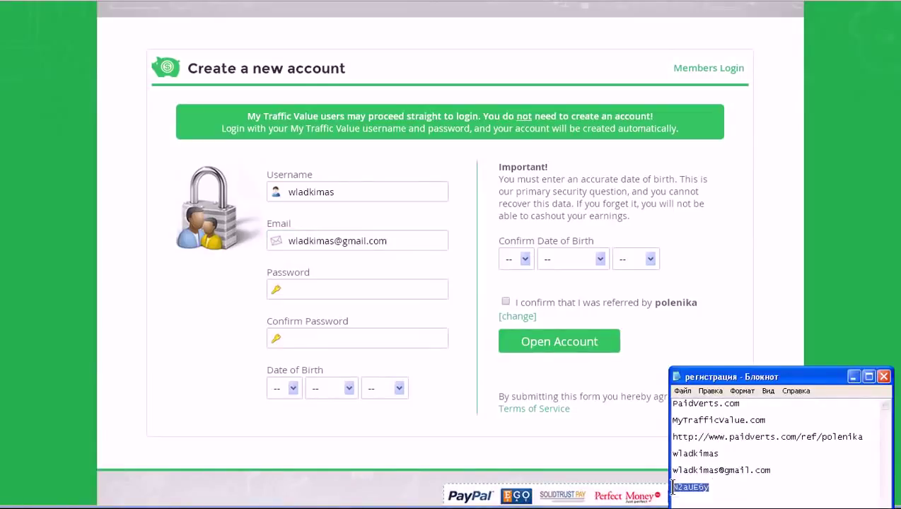
{"action": "right_click", "coordinate": [683, 488]}
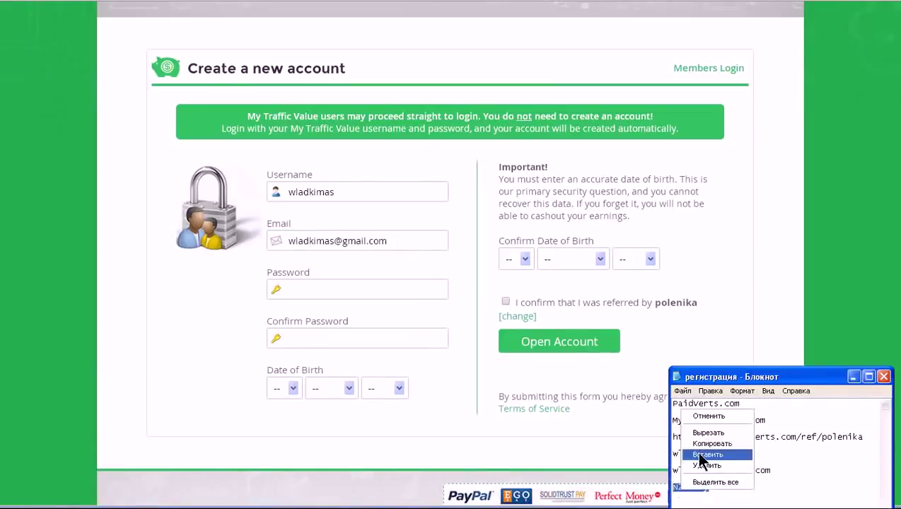
{"action": "left_click", "coordinate": [705, 441]}
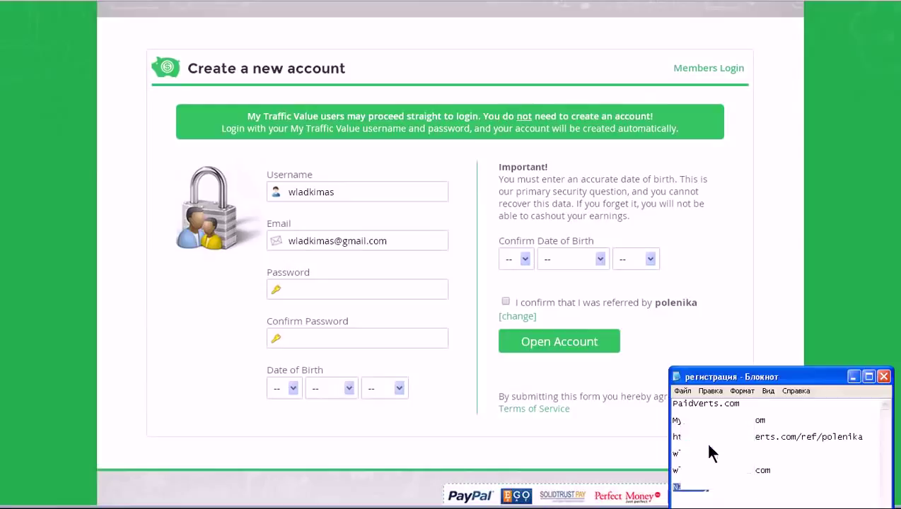
{"action": "left_click", "coordinate": [854, 377]}
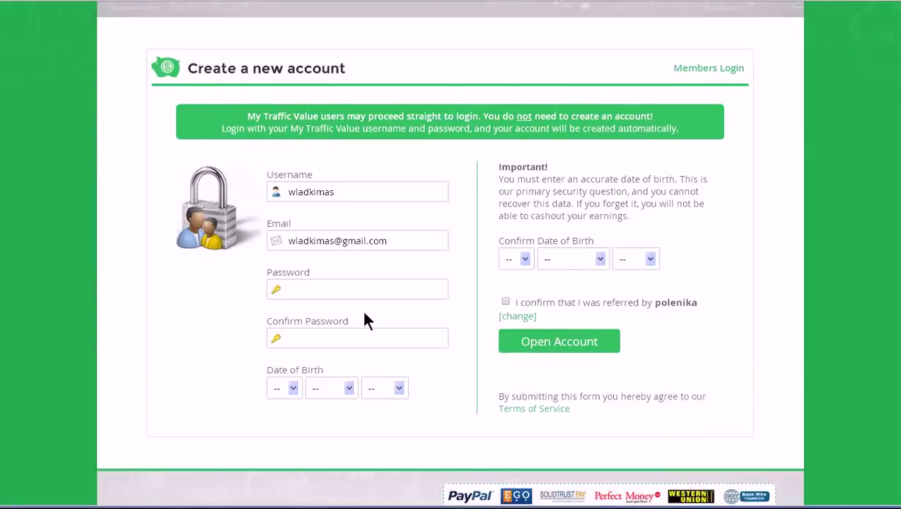
{"action": "left_click", "coordinate": [293, 290]}
{"action": "right_click", "coordinate": [293, 296]}
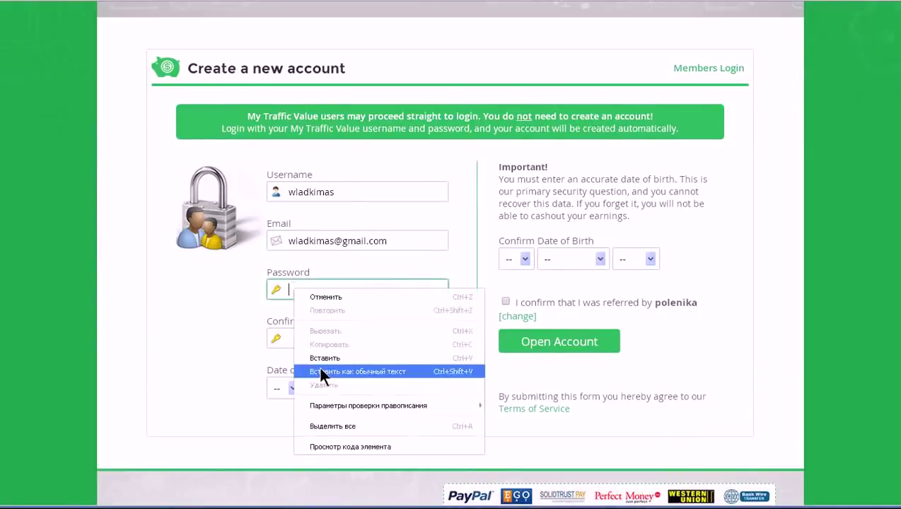
{"action": "left_click", "coordinate": [301, 355]}
{"action": "left_click", "coordinate": [292, 340]}
{"action": "right_click", "coordinate": [292, 338]}
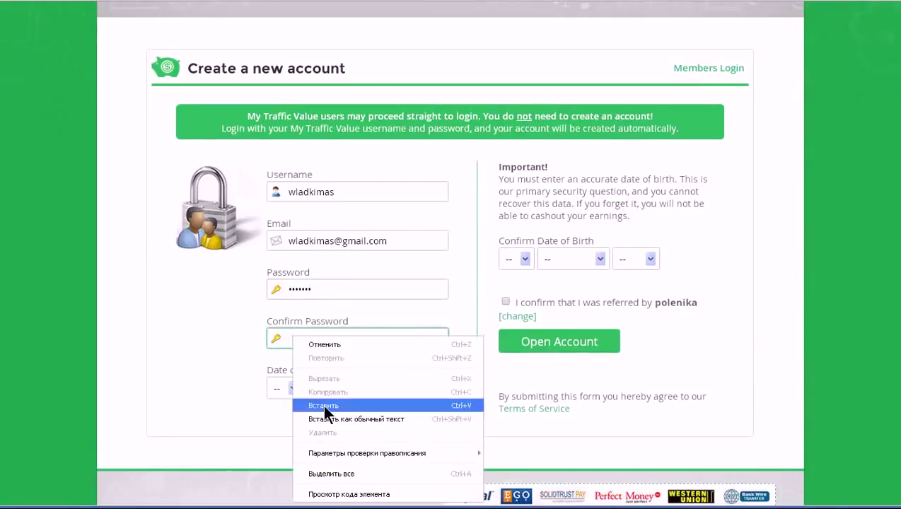
{"action": "left_click", "coordinate": [324, 407]}
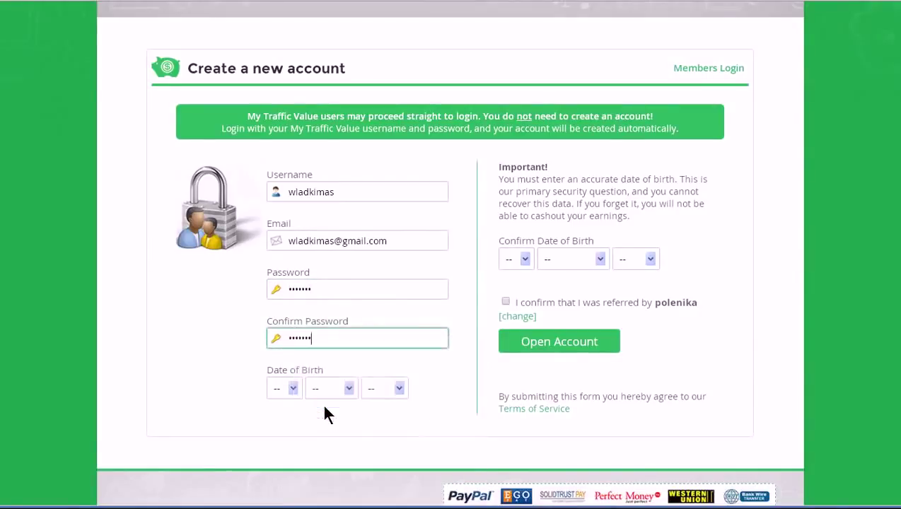
Select the account holder's day, month and year of birth in the Date of Birth fields
{"action": "left_click", "coordinate": [291, 386]}
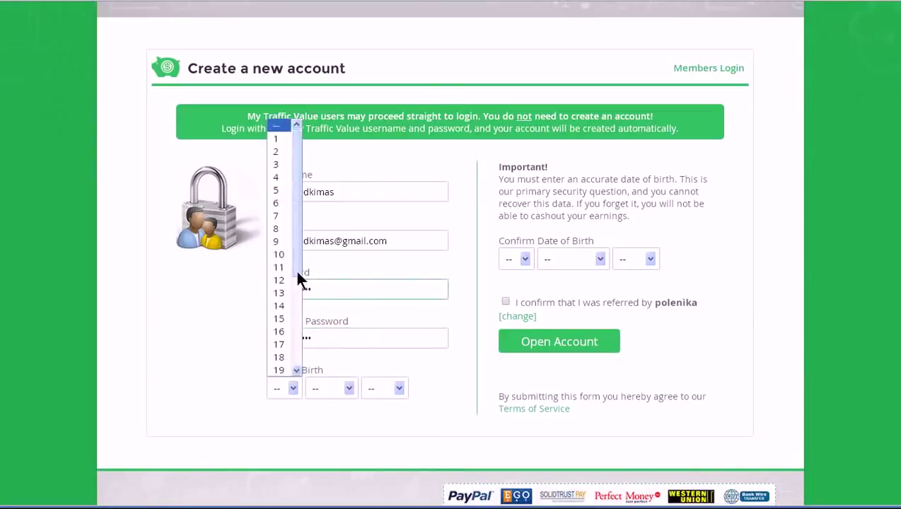
{"action": "left_click", "coordinate": [283, 140]}
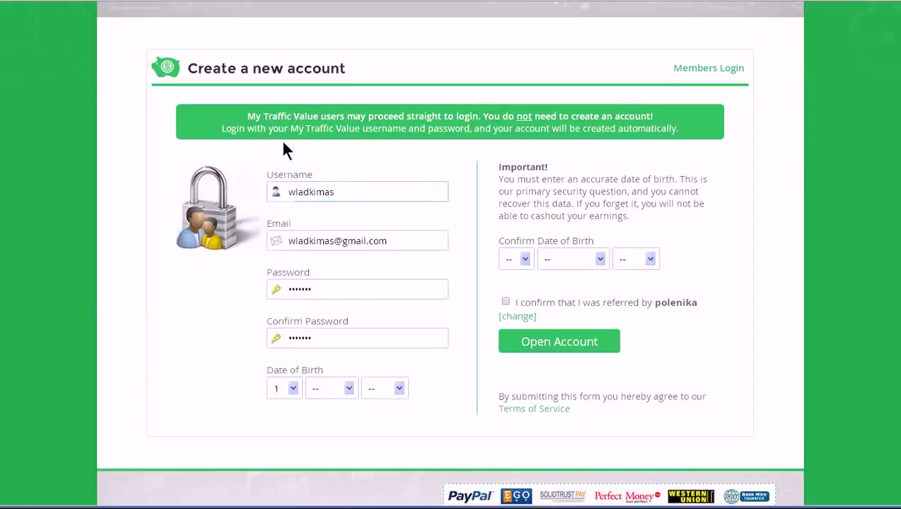
{"action": "left_click", "coordinate": [349, 388]}
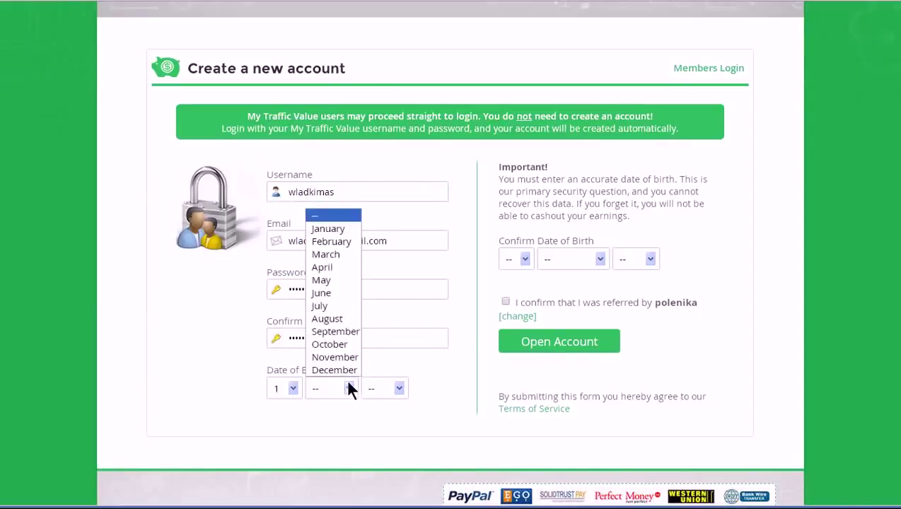
{"action": "left_click", "coordinate": [337, 318]}
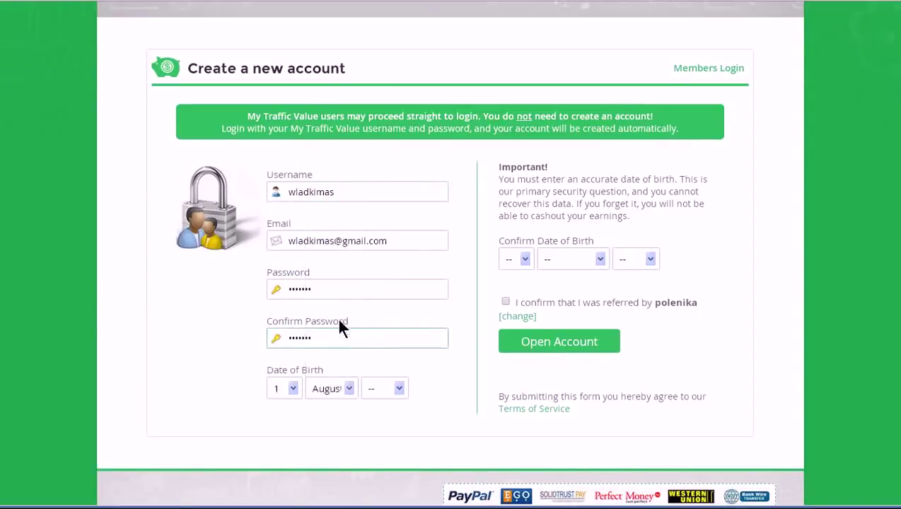
{"action": "left_click", "coordinate": [397, 388]}
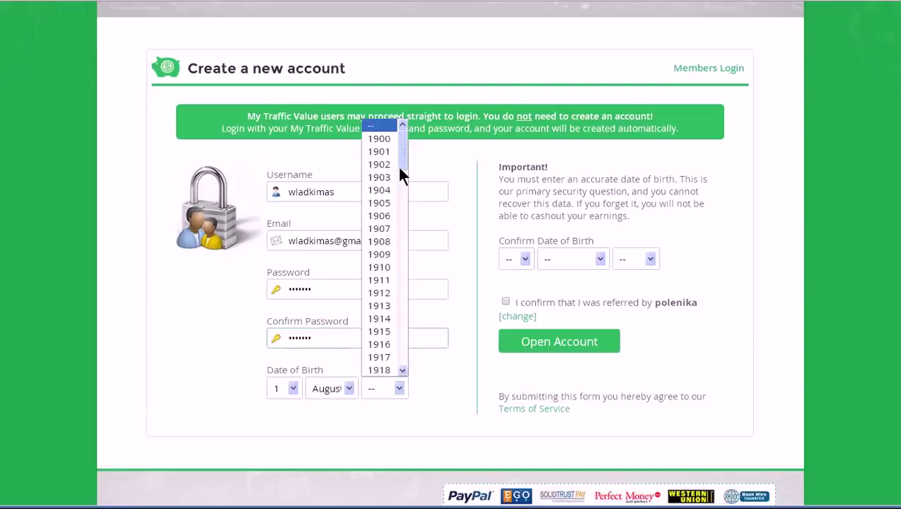
{"action": "left_click_drag", "start_coordinate": [399, 157], "coordinate": [409, 269]}
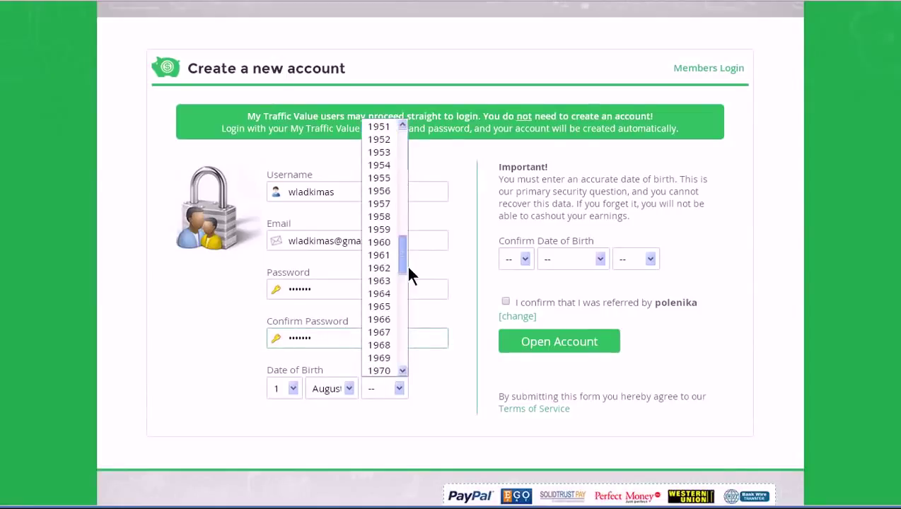
{"action": "scroll", "coordinate": [409, 270], "scroll_direction": "down", "scroll_amount": 1}
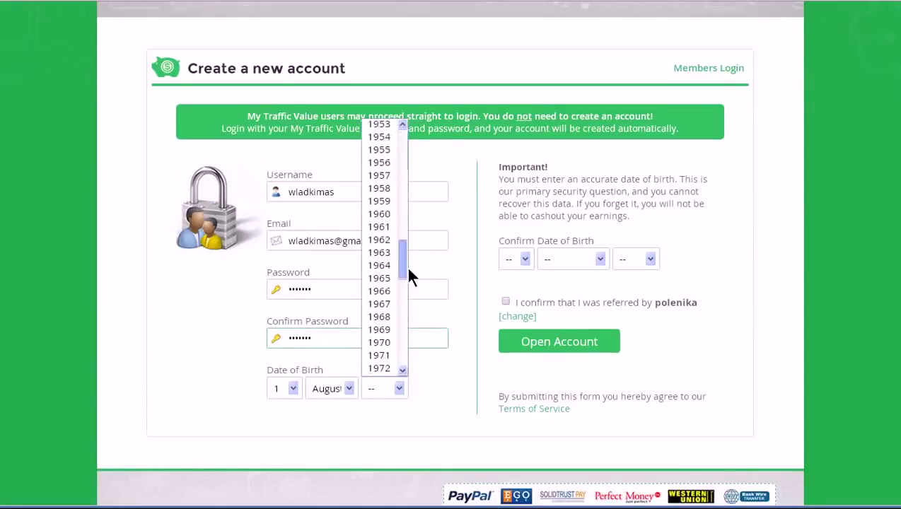
{"action": "left_click", "coordinate": [388, 202]}
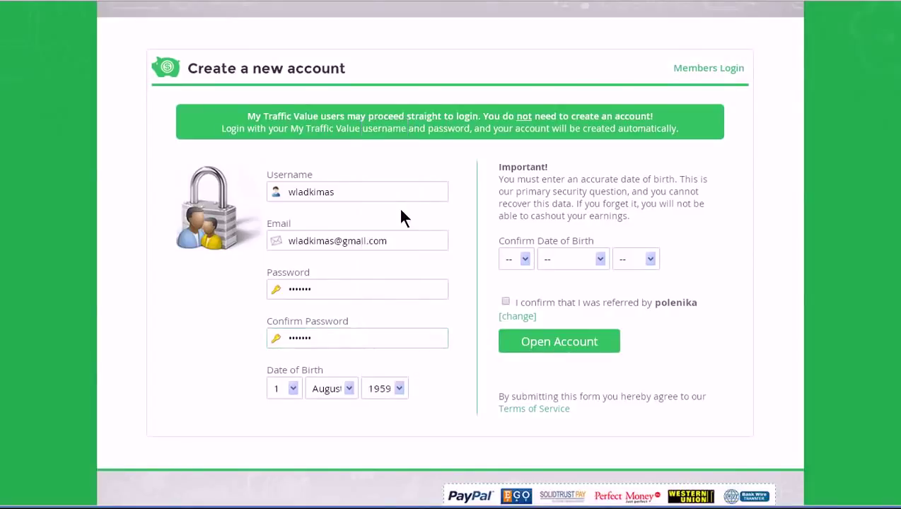
Select the same birth date in the Confirm Date of Birth fields and submit the form to open the account
{"action": "left_click", "coordinate": [526, 259]}
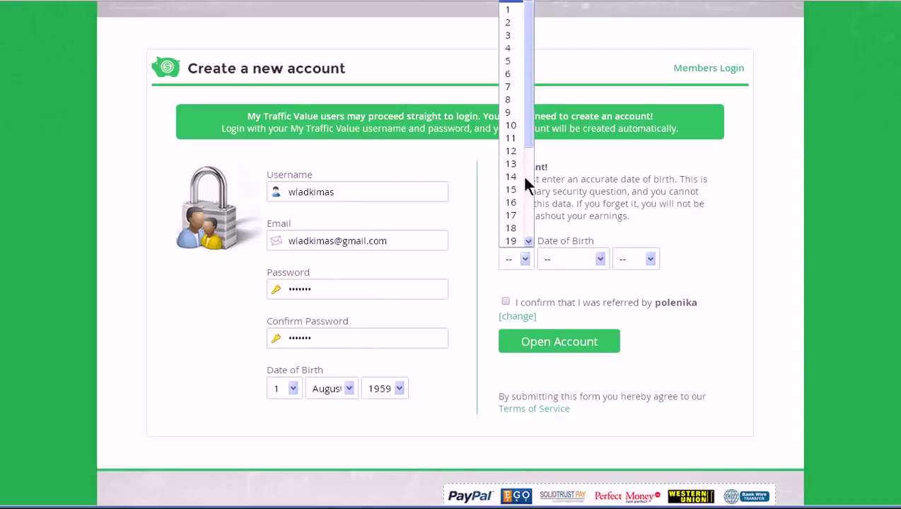
{"action": "left_click_drag", "start_coordinate": [532, 134], "coordinate": [523, 84]}
{"action": "left_click", "coordinate": [507, 9]}
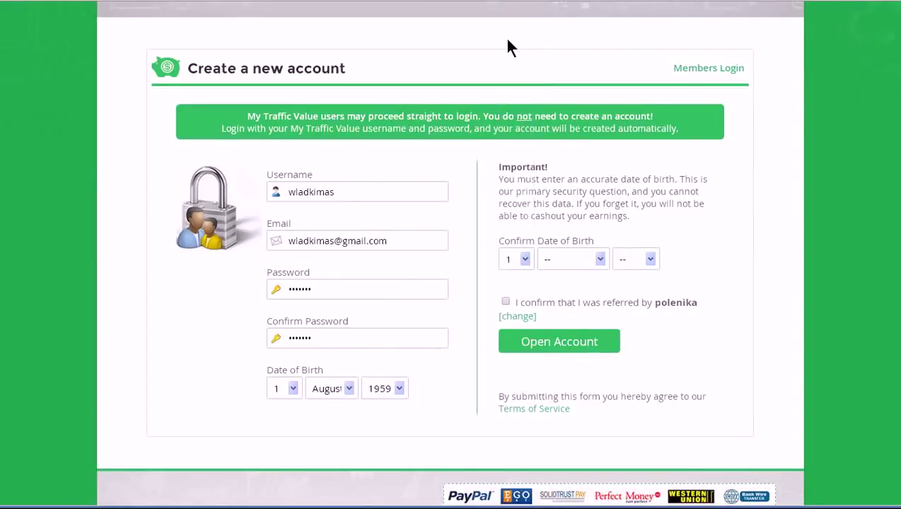
{"action": "left_click", "coordinate": [601, 261]}
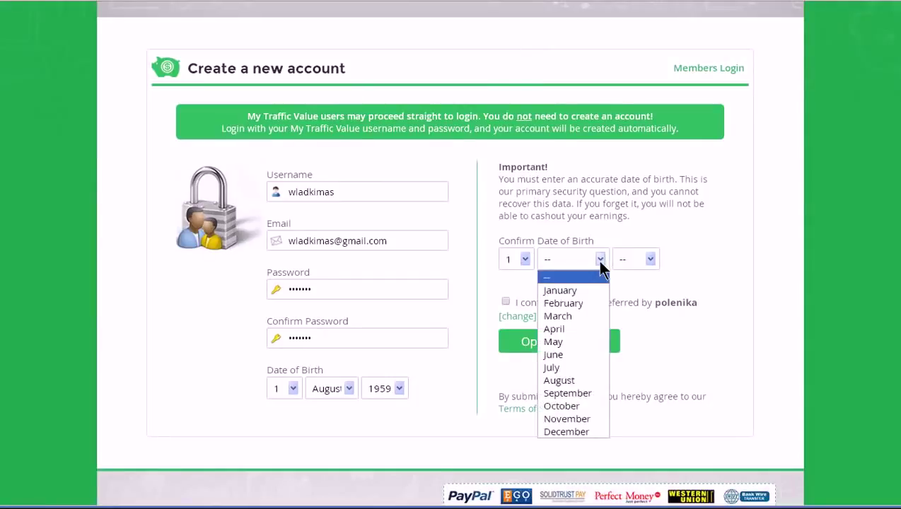
{"action": "left_click", "coordinate": [579, 378]}
{"action": "left_click", "coordinate": [651, 259]}
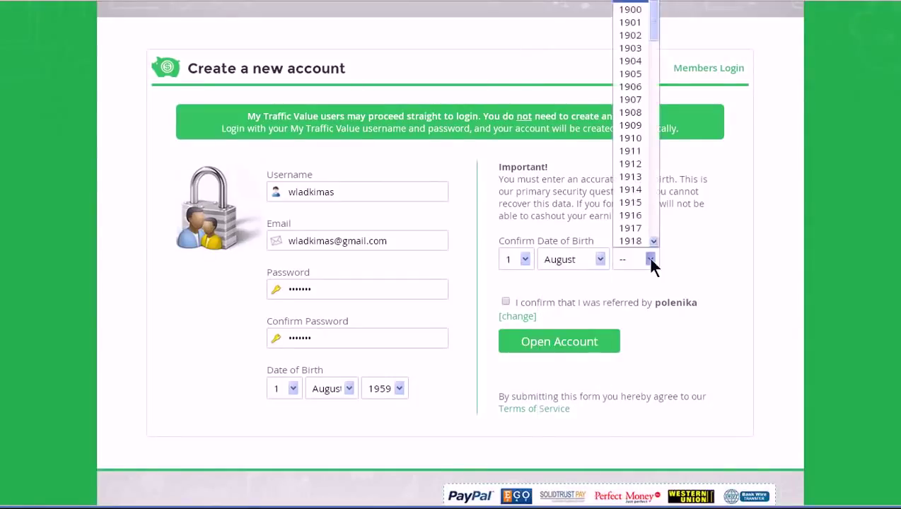
{"action": "scroll", "coordinate": [654, 50], "scroll_direction": "down", "scroll_amount": 1}
{"action": "scroll", "coordinate": [653, 71], "scroll_direction": "down", "scroll_amount": 16}
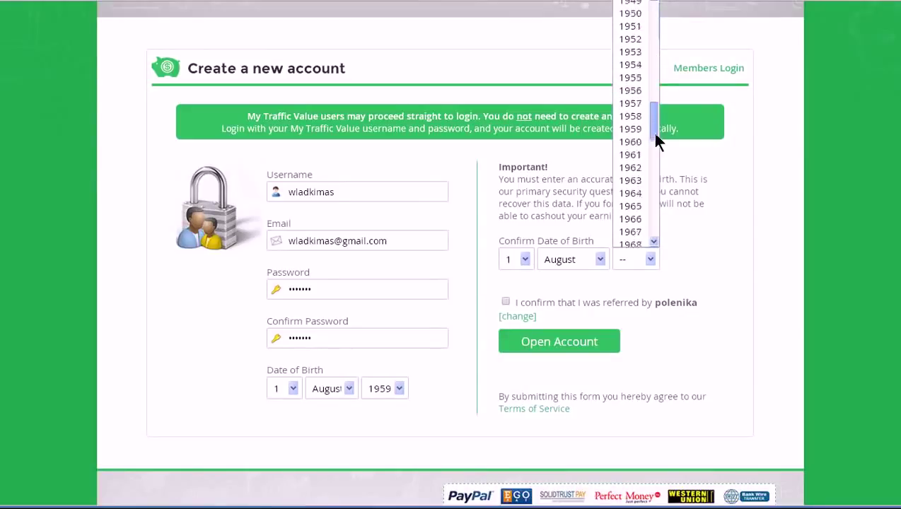
{"action": "left_click", "coordinate": [638, 129]}
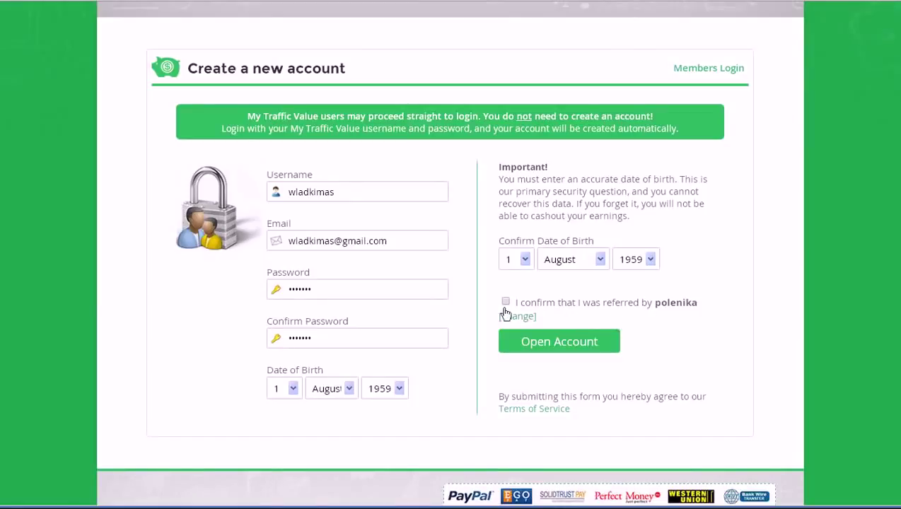
{"action": "left_click", "coordinate": [556, 344]}
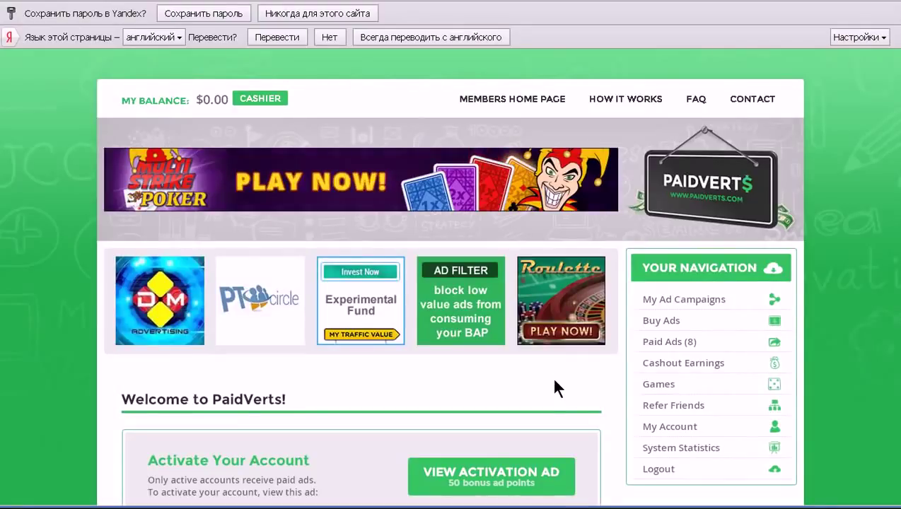
Open the activation ad from the Activate Your Account section of the welcome page
{"action": "scroll", "coordinate": [555, 381], "scroll_direction": "down", "scroll_amount": 3}
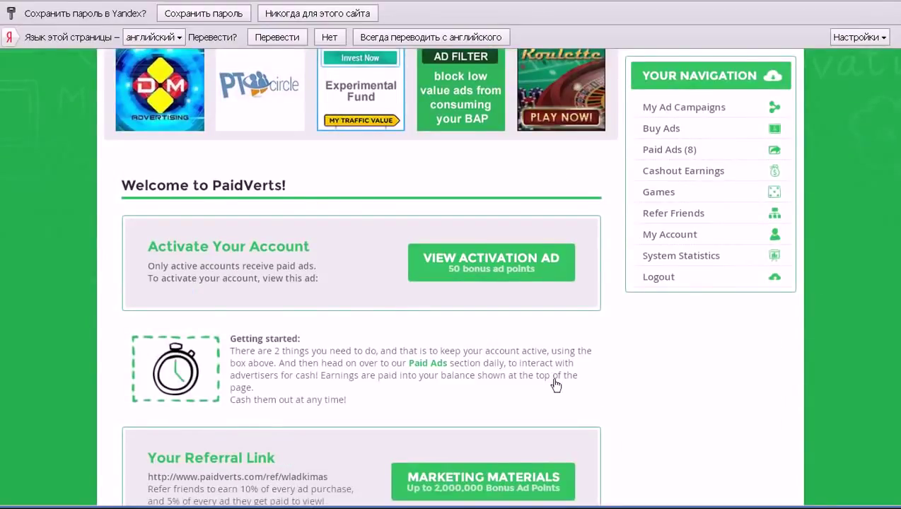
{"action": "scroll", "coordinate": [556, 384], "scroll_direction": "up", "scroll_amount": 2}
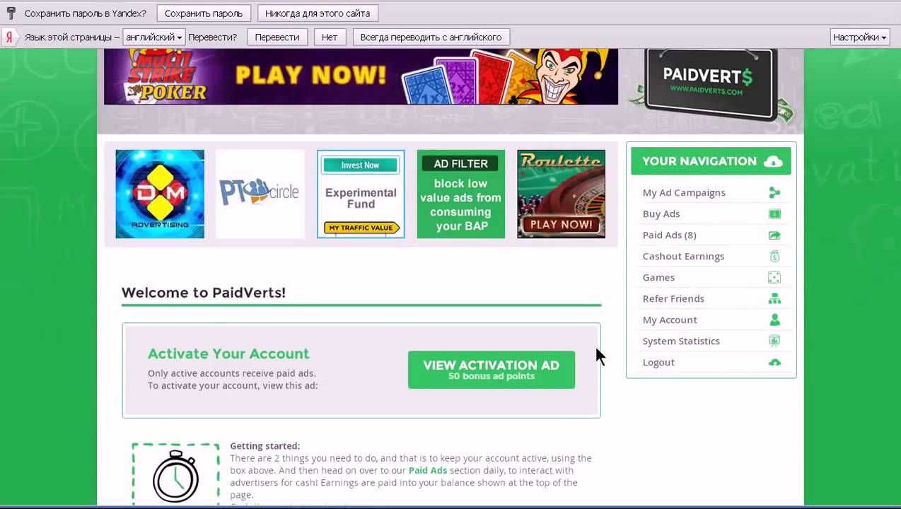
{"action": "left_click", "coordinate": [515, 372]}
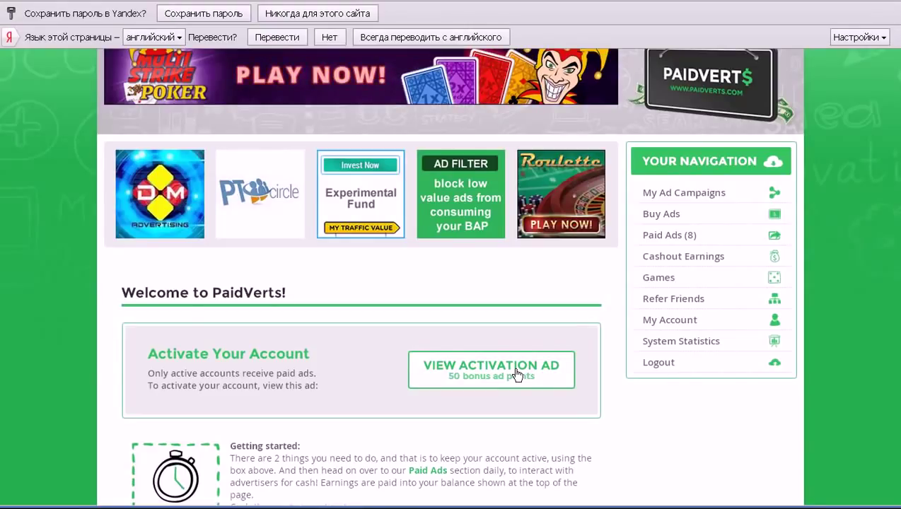
{"action": "left_click", "coordinate": [517, 375]}
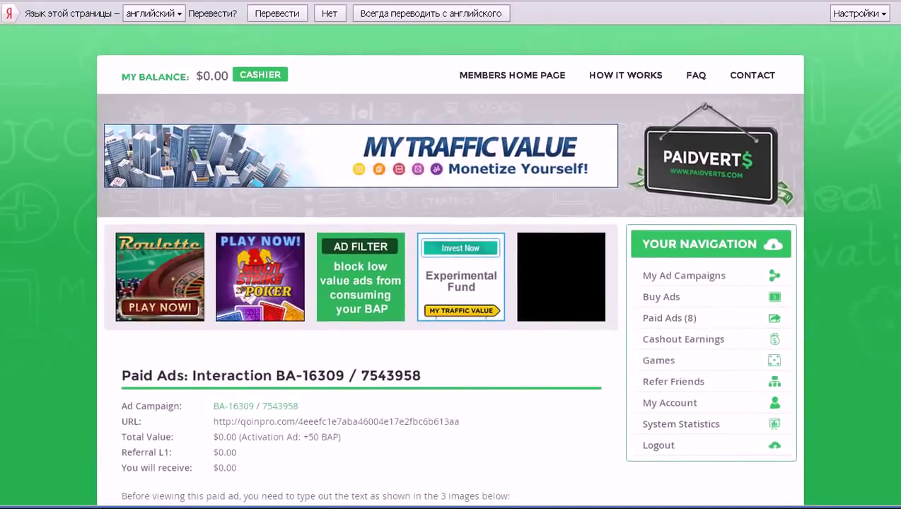
Copy the first ad phrase, FREE BITCONS FOR SIGNUP, into the text field below it
{"action": "scroll", "coordinate": [451, 283], "scroll_direction": "down", "scroll_amount": 5}
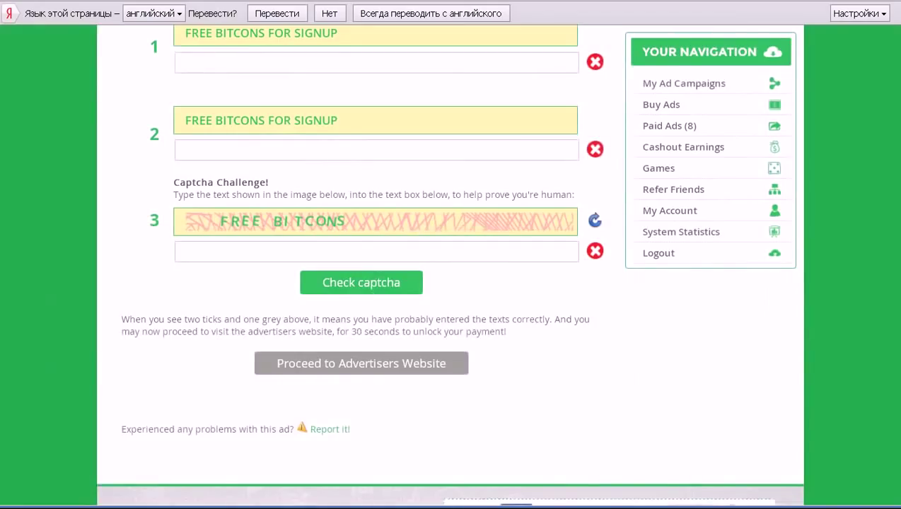
{"action": "scroll", "coordinate": [896, 300], "scroll_direction": "up", "scroll_amount": 2}
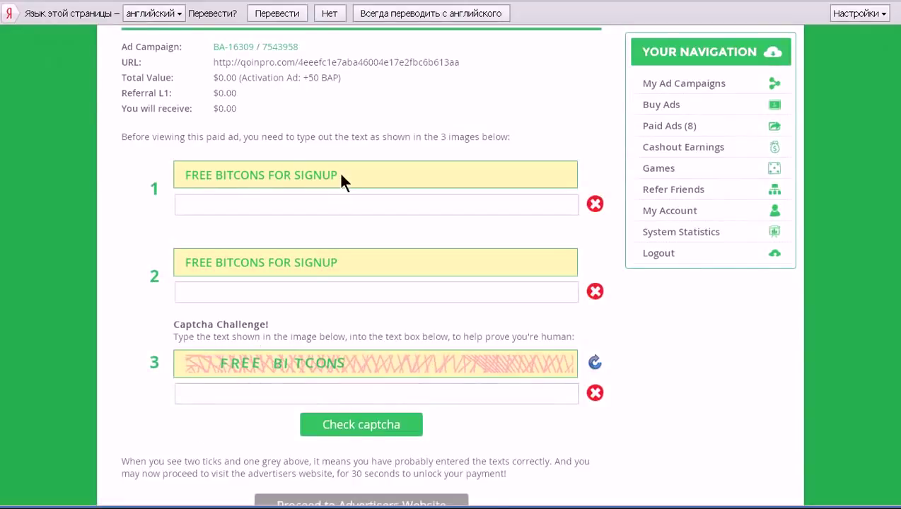
{"action": "left_click_drag", "start_coordinate": [340, 175], "coordinate": [187, 175]}
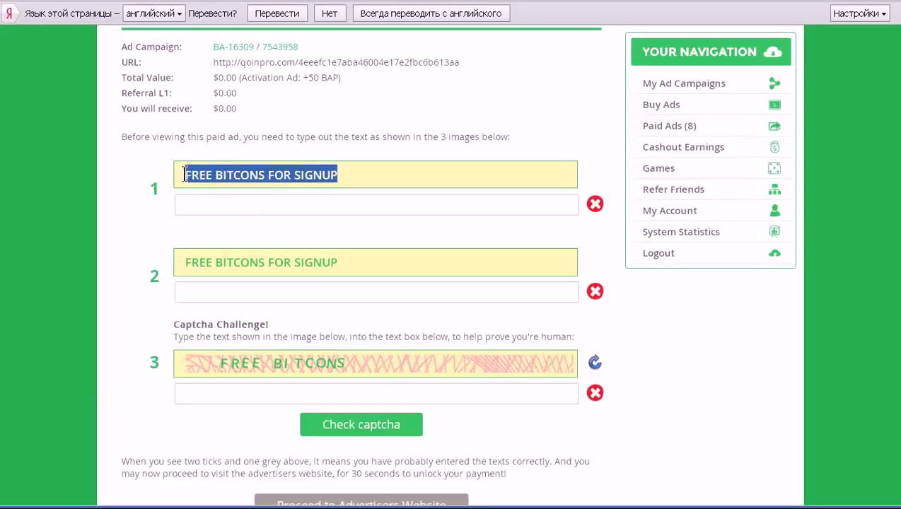
{"action": "right_click", "coordinate": [243, 180]}
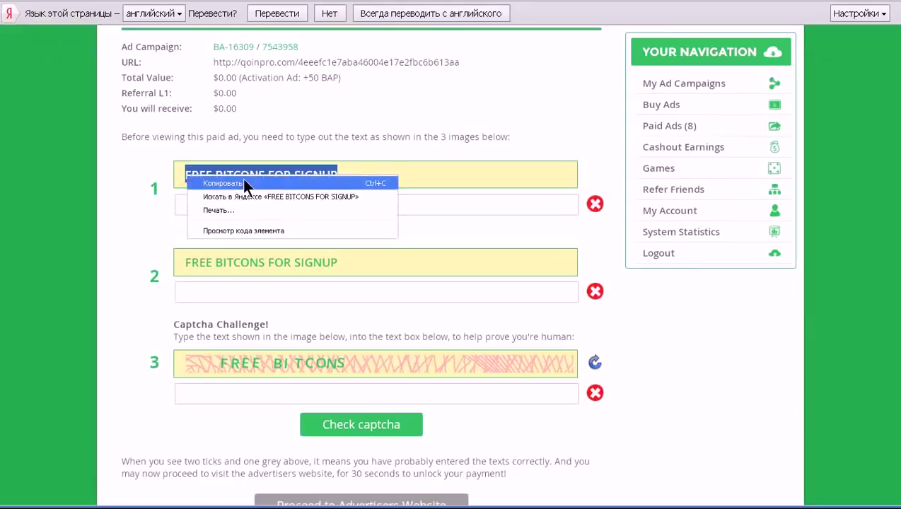
{"action": "left_click", "coordinate": [243, 183]}
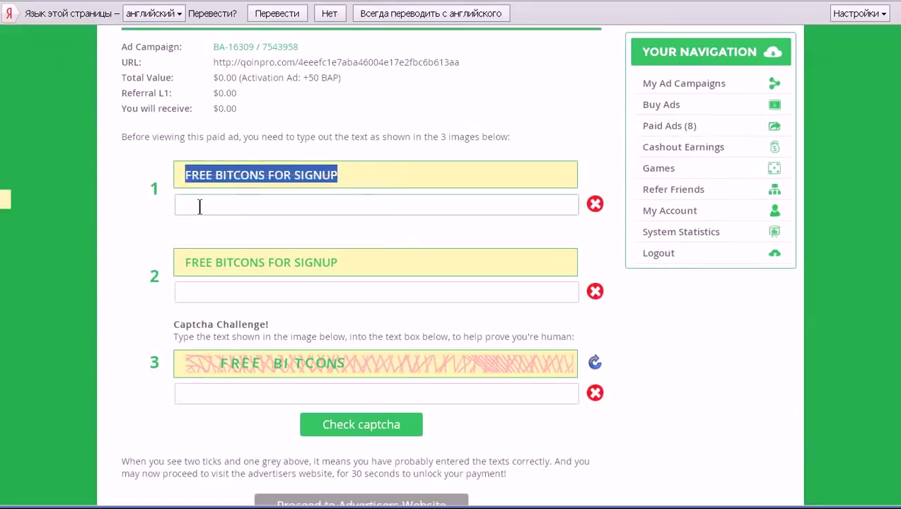
{"action": "left_click", "coordinate": [198, 206]}
{"action": "right_click", "coordinate": [198, 213]}
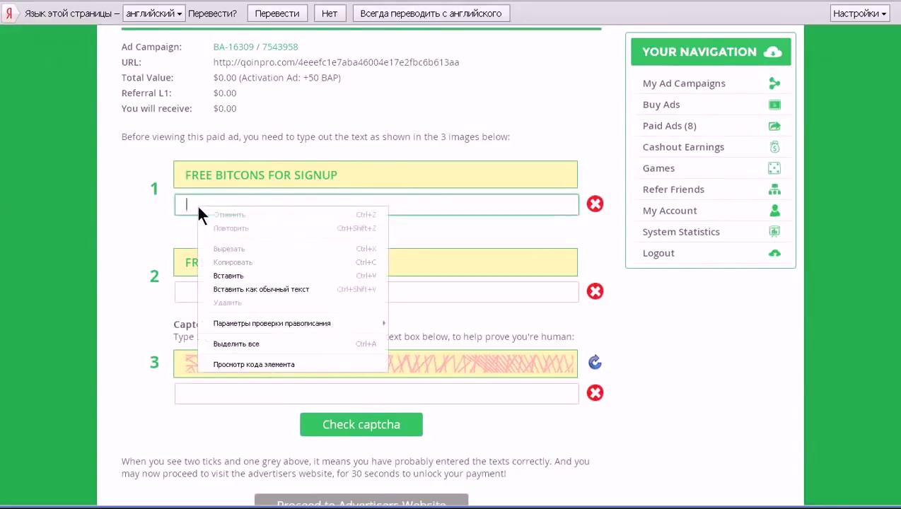
{"action": "left_click", "coordinate": [234, 276]}
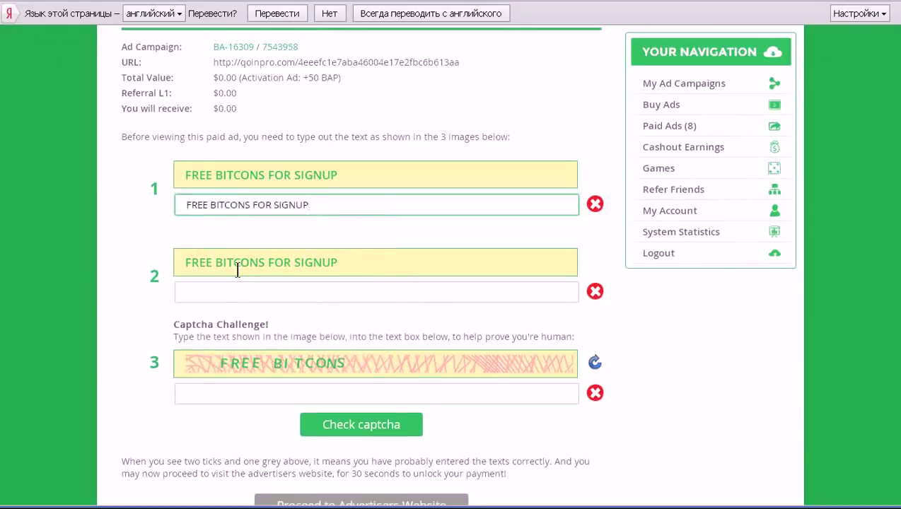
Paste the copied phrase FREE BITCONS FOR SIGNUP into the second ad text field
{"action": "left_click", "coordinate": [191, 293]}
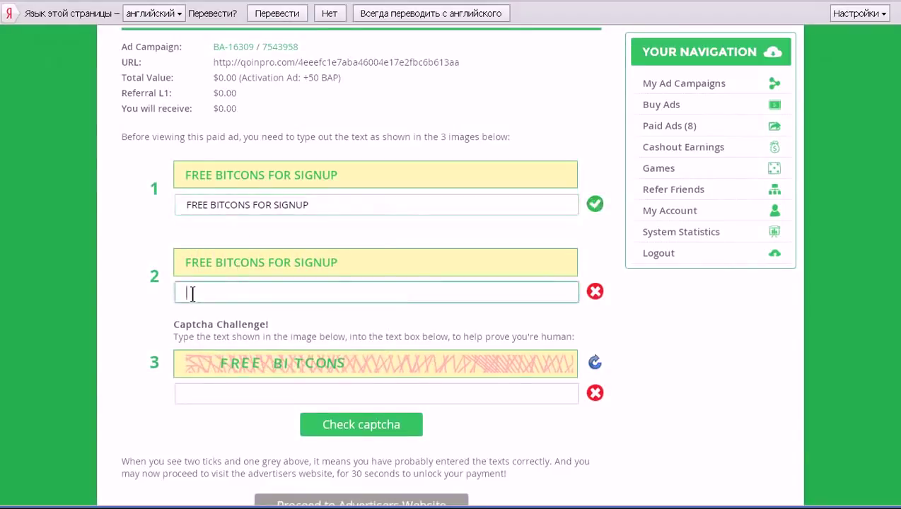
{"action": "right_click", "coordinate": [192, 290]}
{"action": "left_click", "coordinate": [216, 364]}
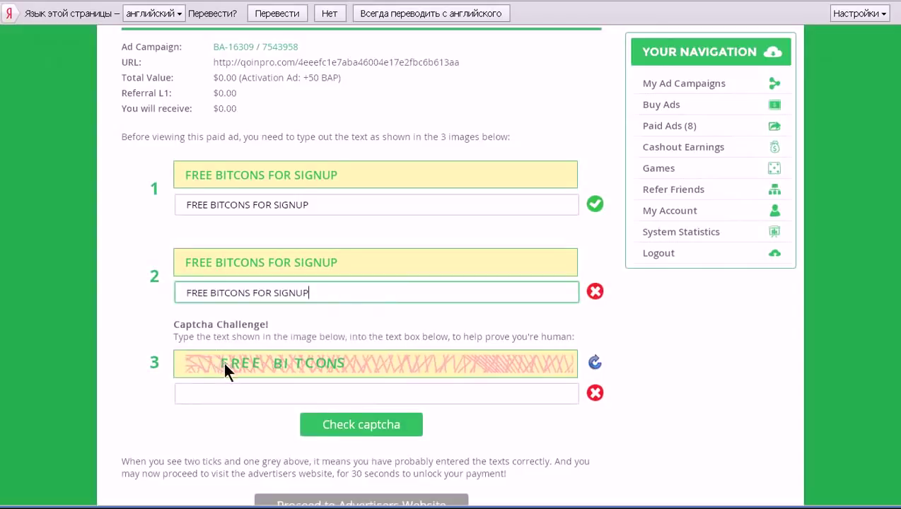
Enter FREE BI TCOINS as the answer to the third text challenge and check the captcha
{"action": "scroll", "coordinate": [224, 358], "scroll_direction": "down", "scroll_amount": 2}
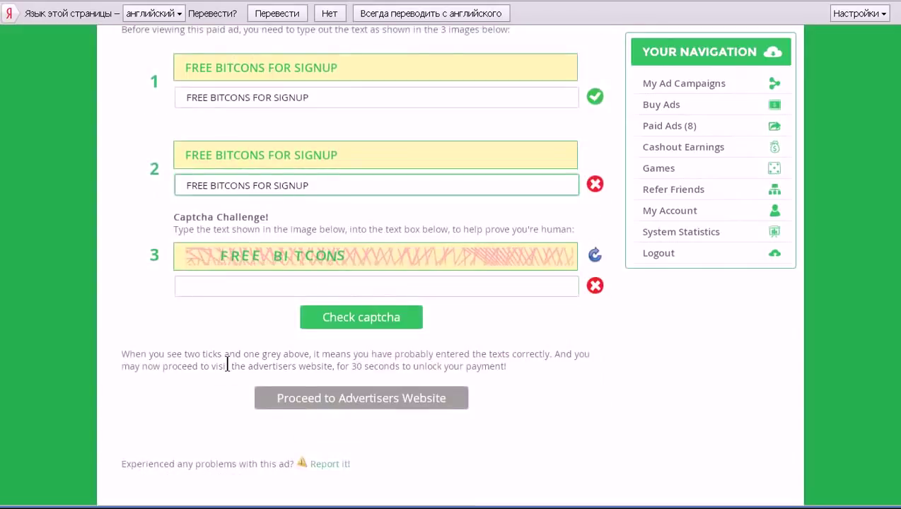
{"action": "left_click", "coordinate": [270, 287]}
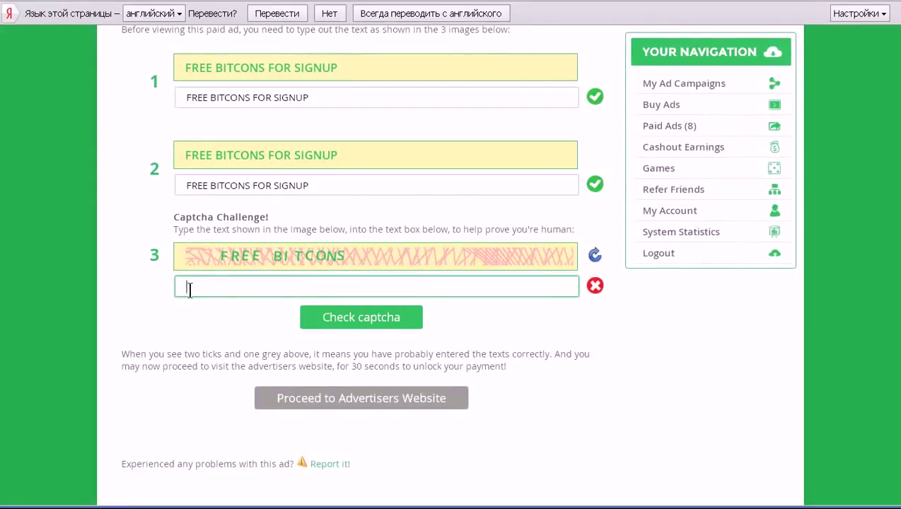
{"action": "type", "text": "FREE"}
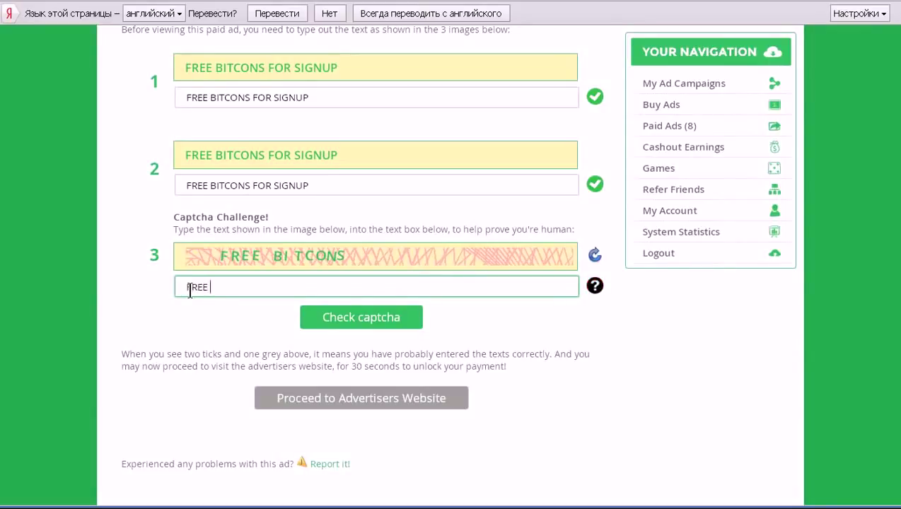
{"action": "type", "text": " BI TCOINS"}
{"action": "left_click", "coordinate": [362, 322]}
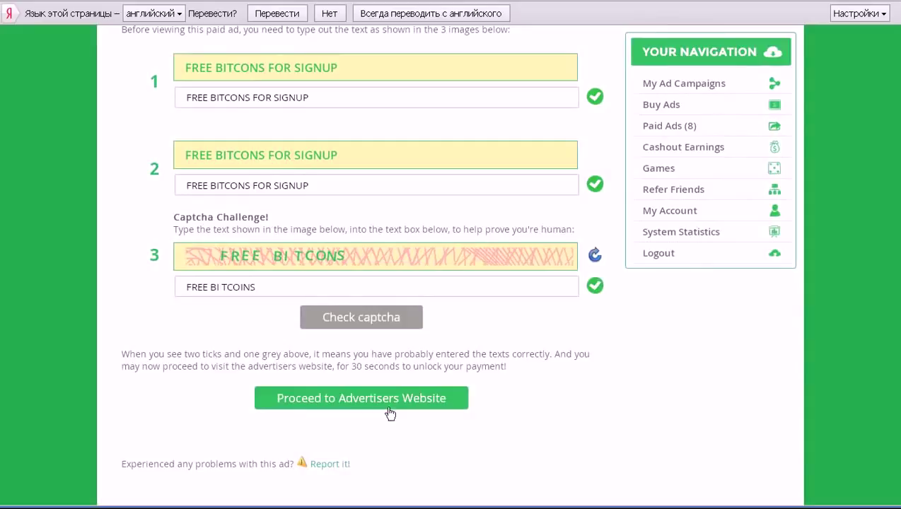
Proceed to the advertiser's website, confirm the ad view and close the advertiser's page
{"action": "left_click", "coordinate": [361, 399]}
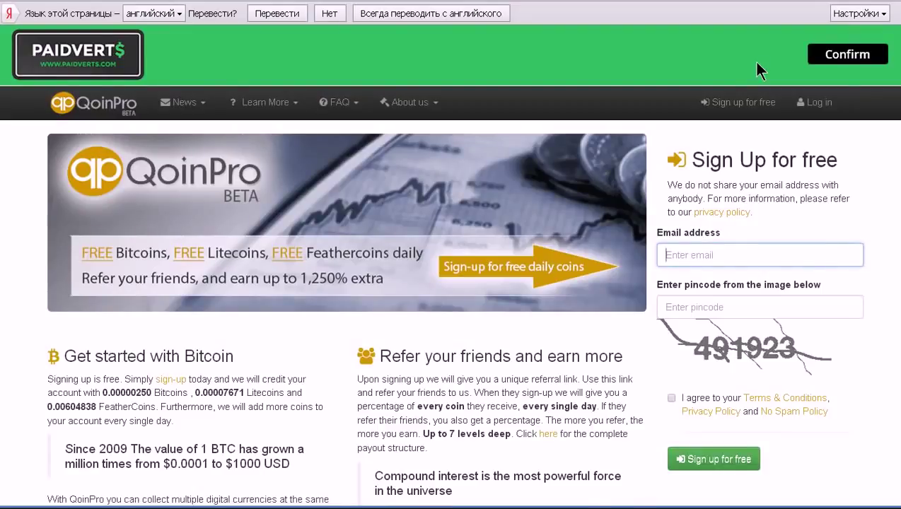
{"action": "left_click", "coordinate": [848, 57]}
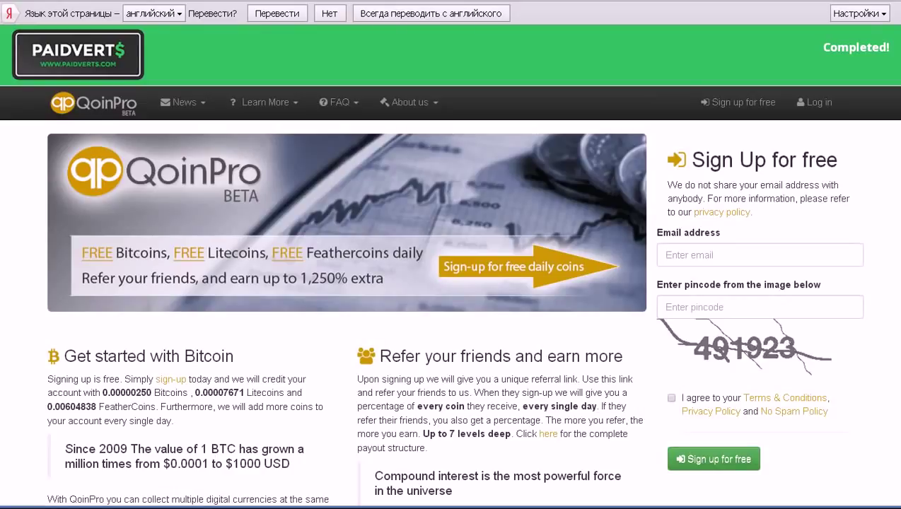
{"action": "key", "text": "ctrl+w"}
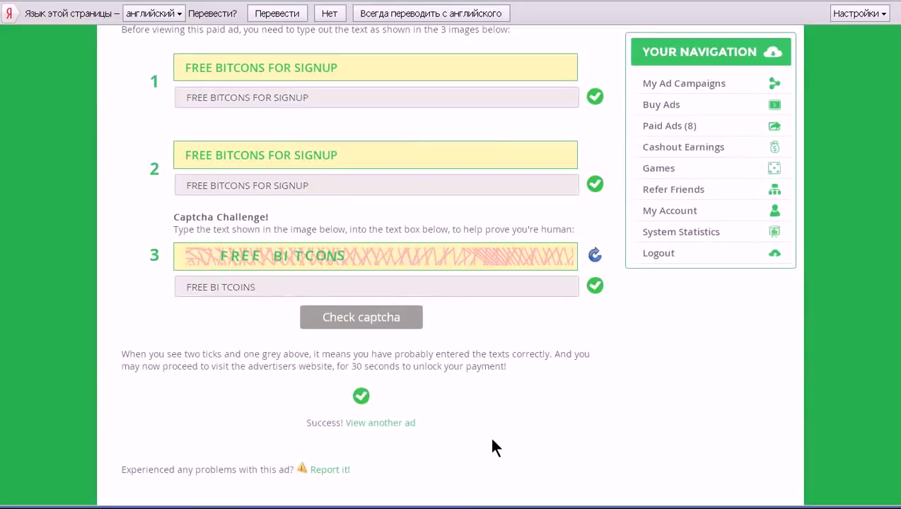
Go on to view another ad and examine the Paid Ads page's bonus points notes, Micro Ad Pack offer and activation ads
{"action": "left_click", "coordinate": [382, 424]}
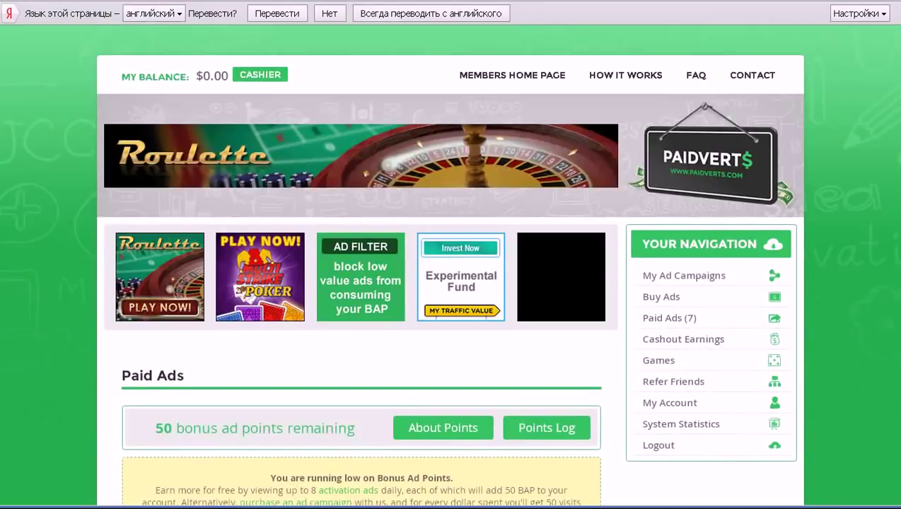
{"action": "scroll", "coordinate": [451, 283], "scroll_direction": "down", "scroll_amount": 4}
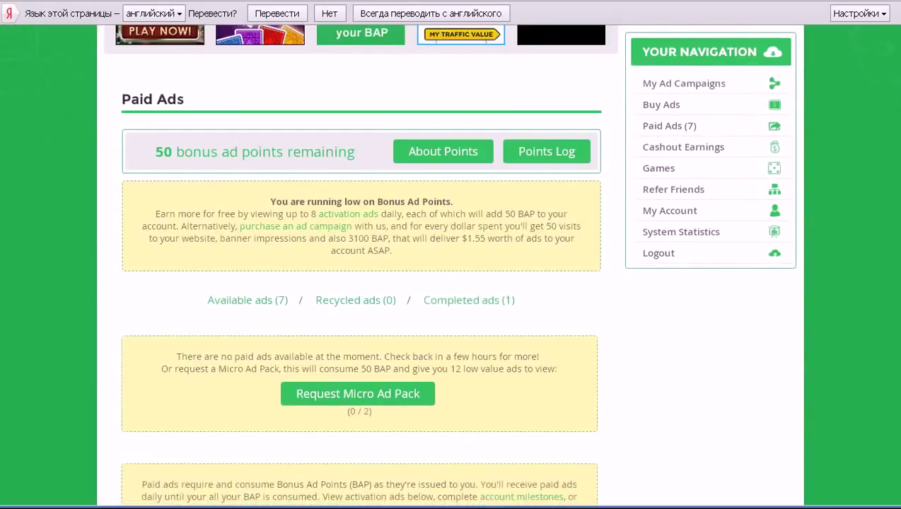
{"action": "scroll", "coordinate": [361, 283], "scroll_direction": "down", "scroll_amount": 3}
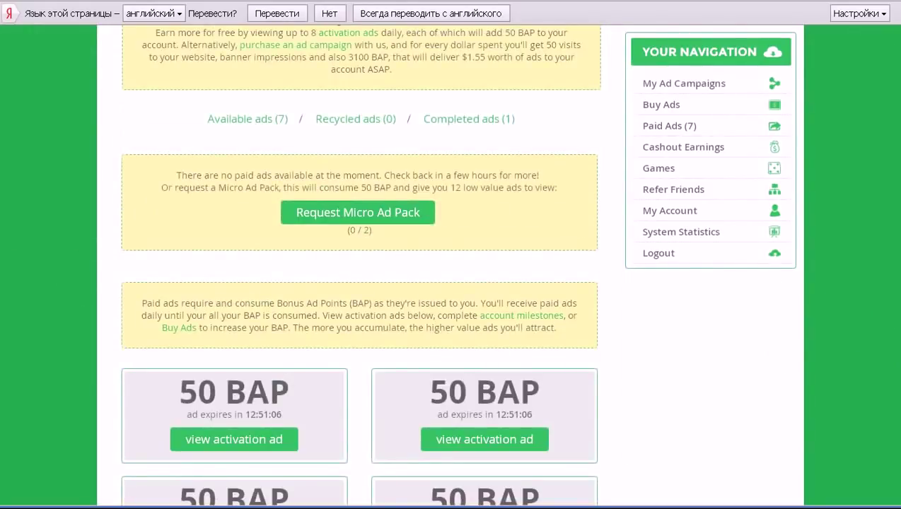
{"action": "scroll", "coordinate": [361, 283], "scroll_direction": "down", "scroll_amount": 2}
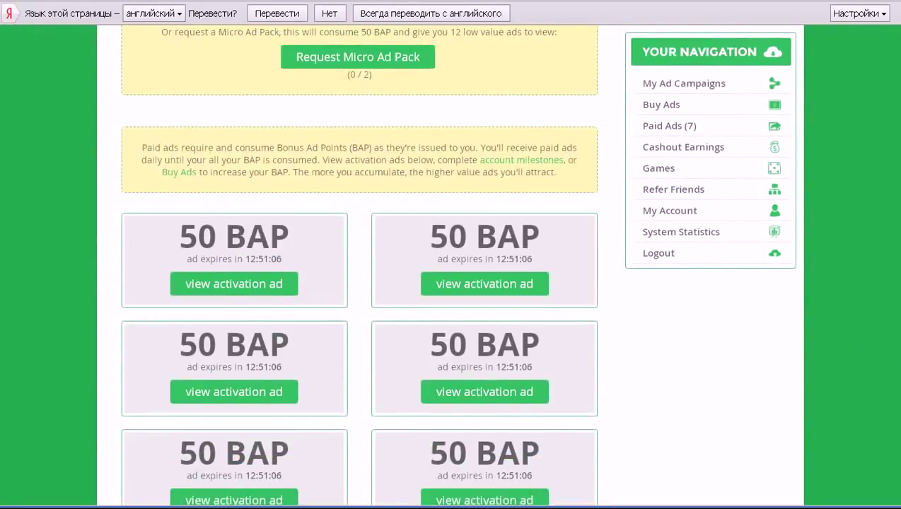
{"action": "scroll", "coordinate": [826, 378], "scroll_direction": "down", "scroll_amount": 2}
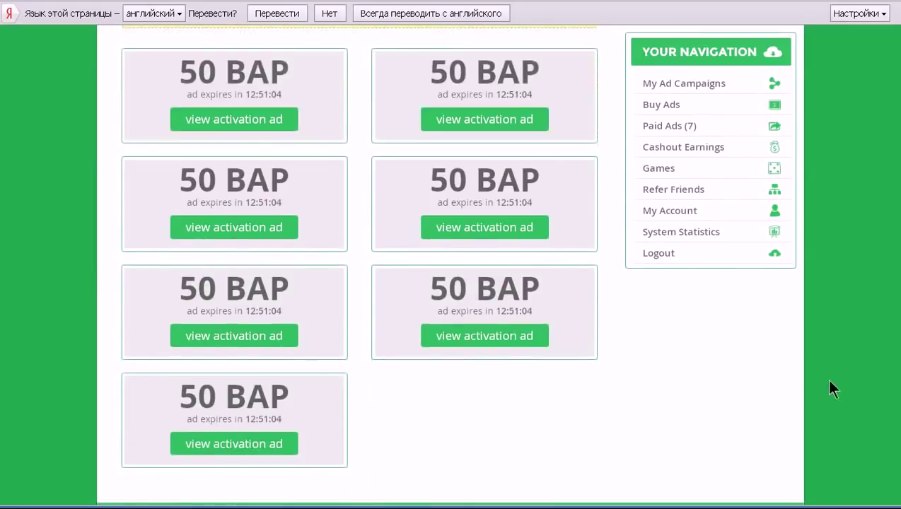
{"action": "scroll", "coordinate": [676, 367], "scroll_direction": "down", "scroll_amount": 1}
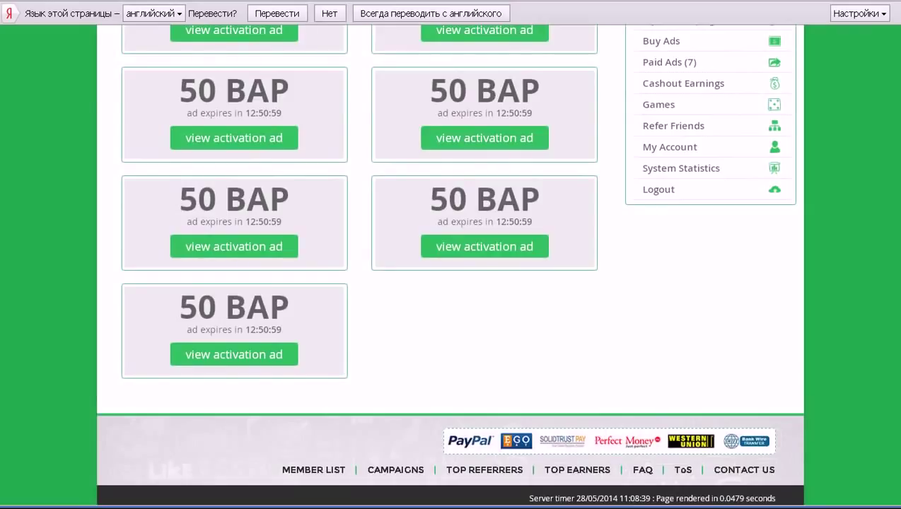
{"action": "scroll", "coordinate": [691, 365], "scroll_direction": "up", "scroll_amount": 2}
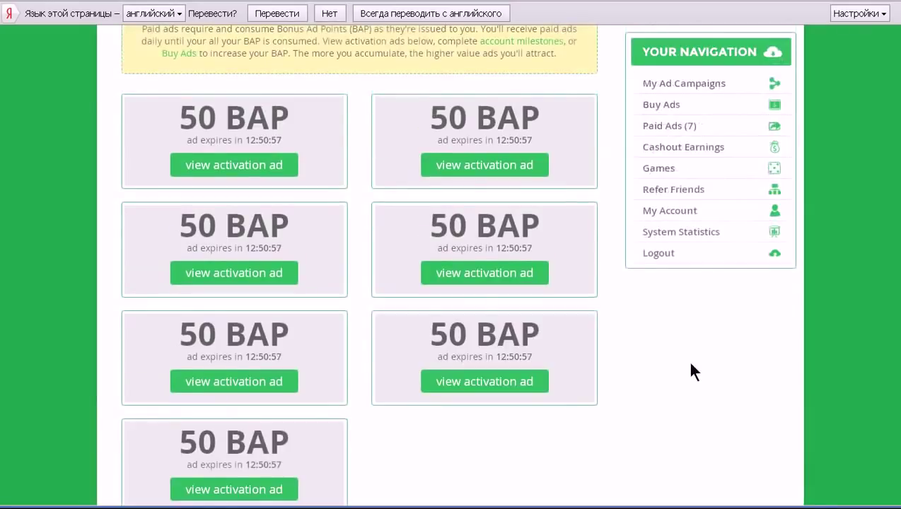
{"action": "scroll", "coordinate": [691, 367], "scroll_direction": "up", "scroll_amount": 4}
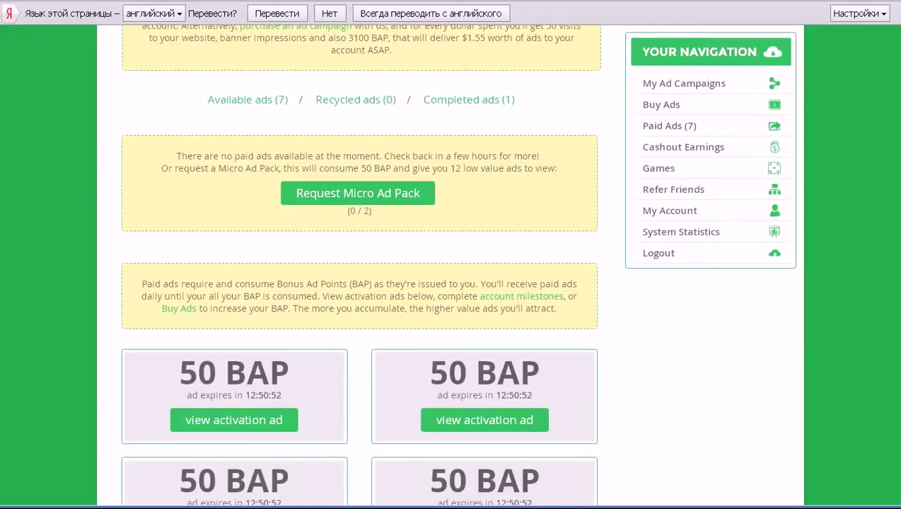
{"action": "scroll", "coordinate": [359, 264], "scroll_direction": "down", "scroll_amount": 1}
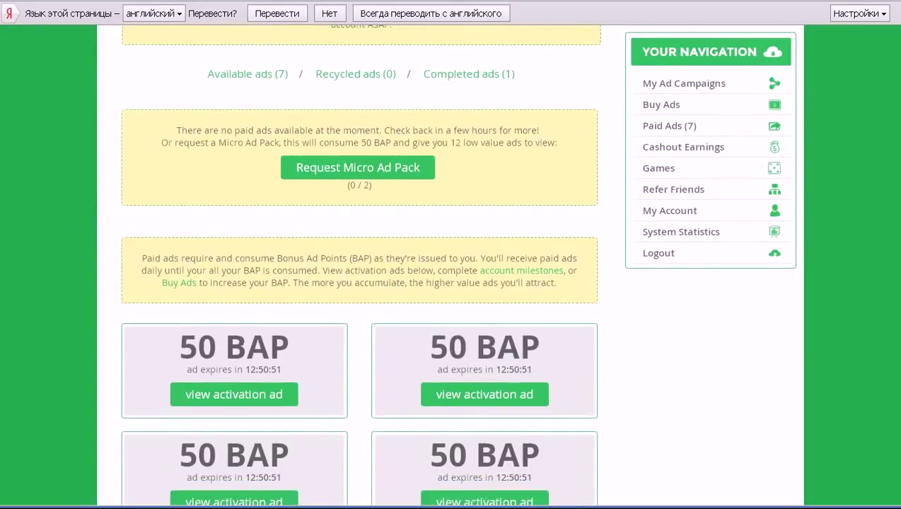
{"action": "scroll", "coordinate": [359, 264], "scroll_direction": "down", "scroll_amount": 2}
{"action": "scroll", "coordinate": [630, 402], "scroll_direction": "down", "scroll_amount": 2}
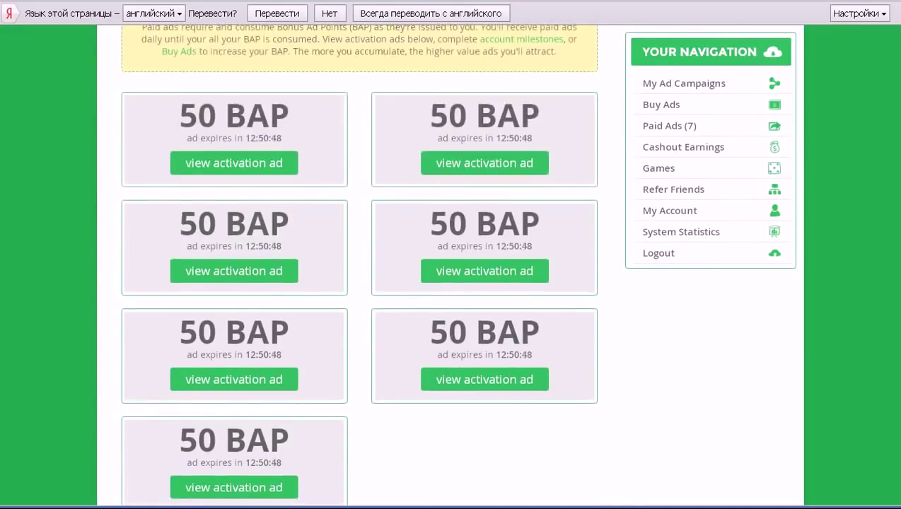
{"action": "scroll", "coordinate": [629, 402], "scroll_direction": "down", "scroll_amount": 2}
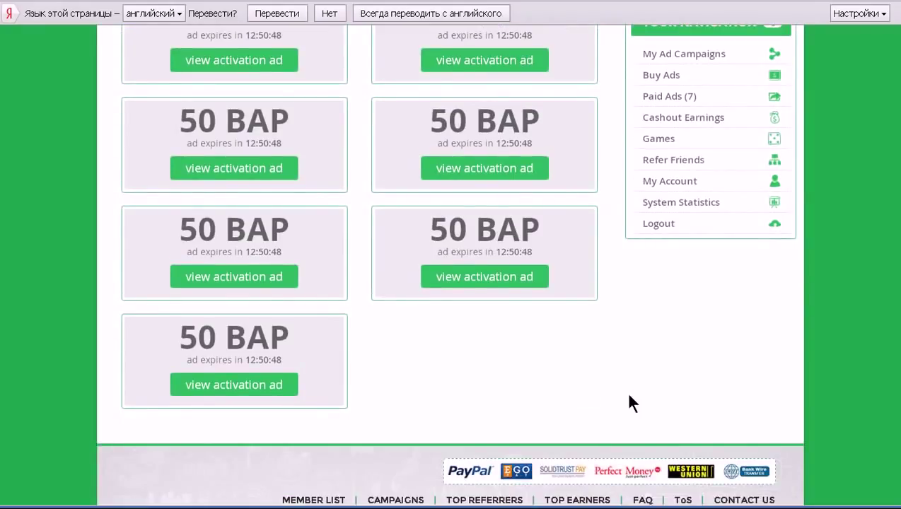
{"action": "scroll", "coordinate": [630, 395], "scroll_direction": "down", "scroll_amount": 1}
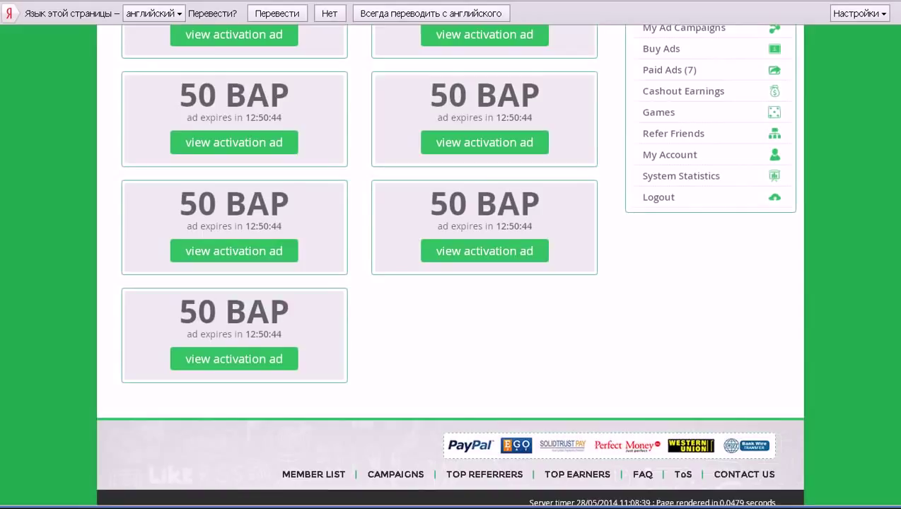
{"action": "scroll", "coordinate": [353, 355], "scroll_direction": "up", "scroll_amount": 1}
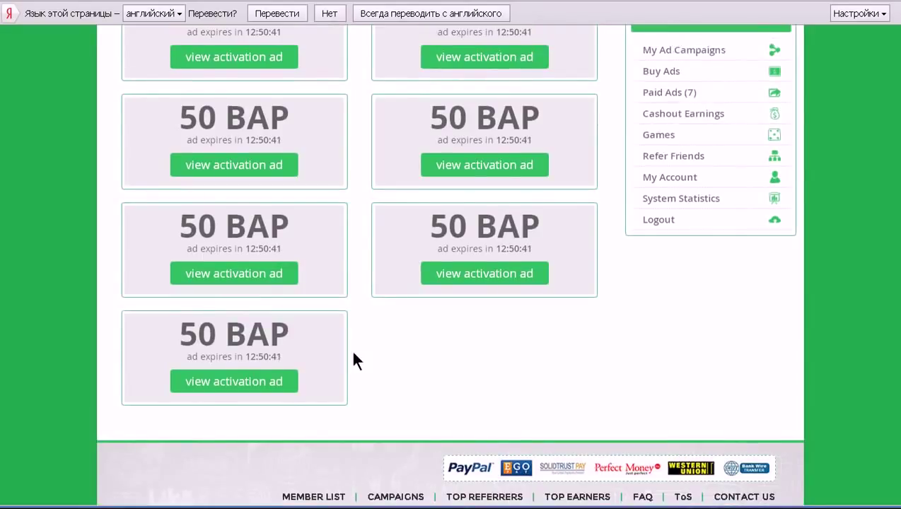
{"action": "left_click", "coordinate": [266, 377]}
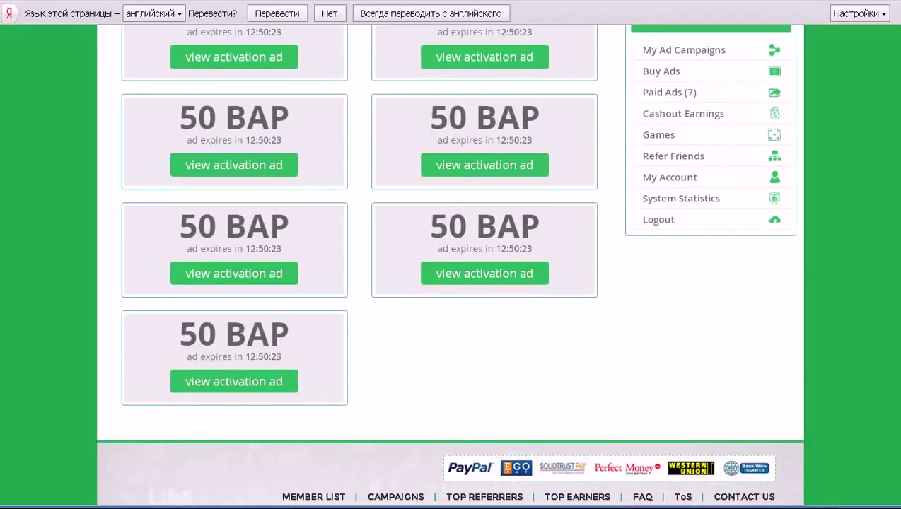
{"action": "scroll", "coordinate": [451, 269], "scroll_direction": "up", "scroll_amount": 1}
{"action": "scroll", "coordinate": [449, 264], "scroll_direction": "up", "scroll_amount": 1}
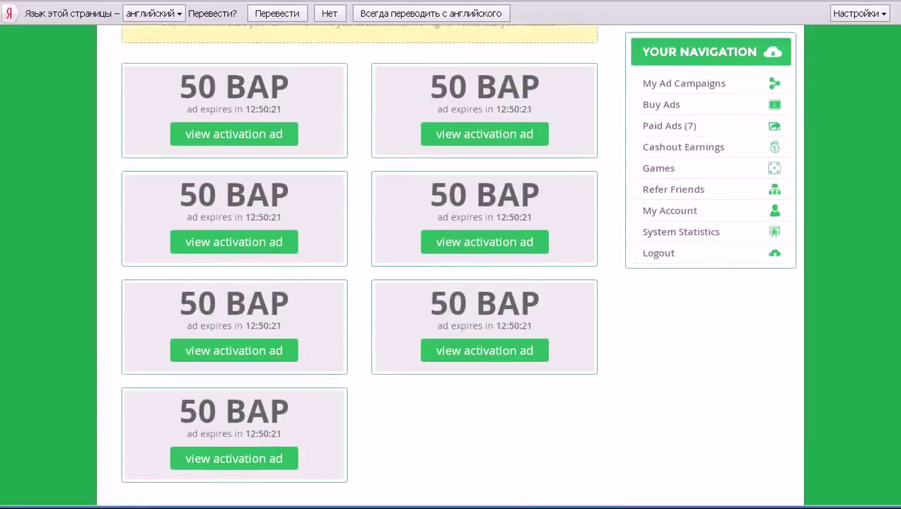
{"action": "scroll", "coordinate": [525, 416], "scroll_direction": "up", "scroll_amount": 1}
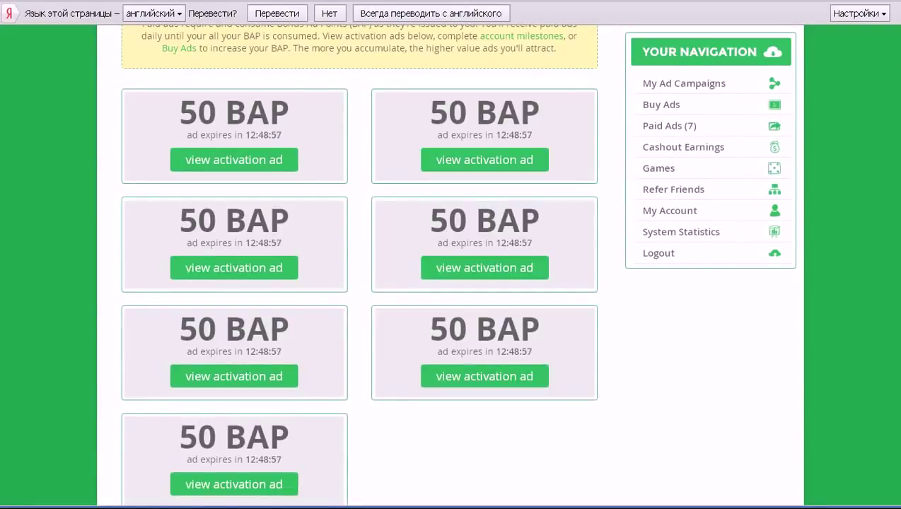
{"action": "scroll", "coordinate": [358, 264], "scroll_direction": "up", "scroll_amount": 1}
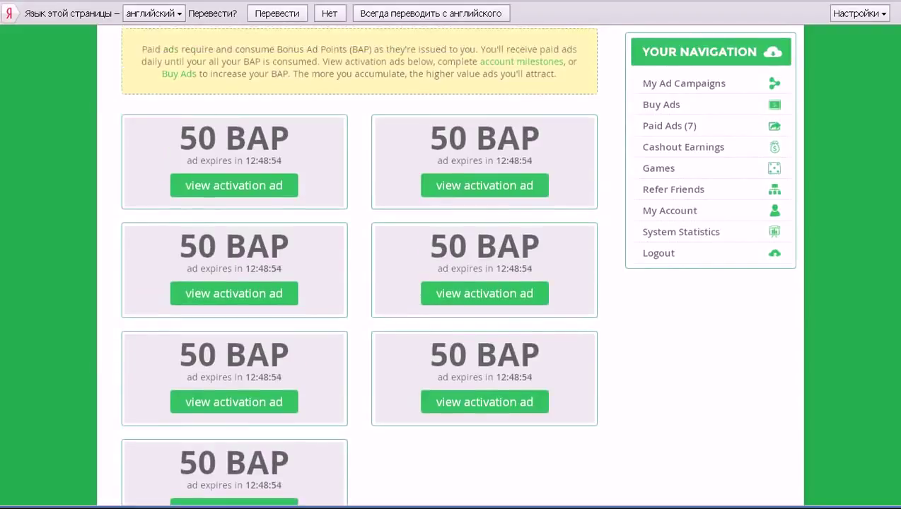
{"action": "scroll", "coordinate": [358, 266], "scroll_direction": "up", "scroll_amount": 1}
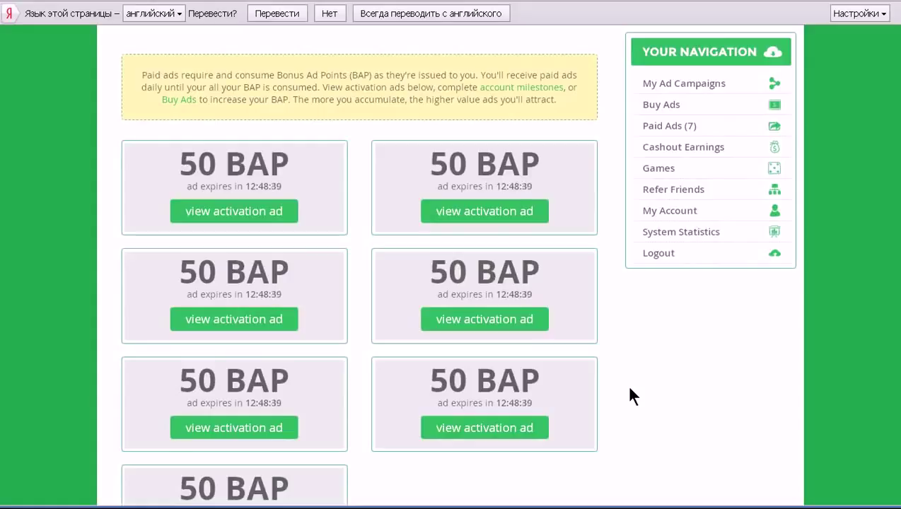
Open the Buy Ads page and examine its bulk and targeted advertising offers
{"action": "left_click", "coordinate": [672, 104]}
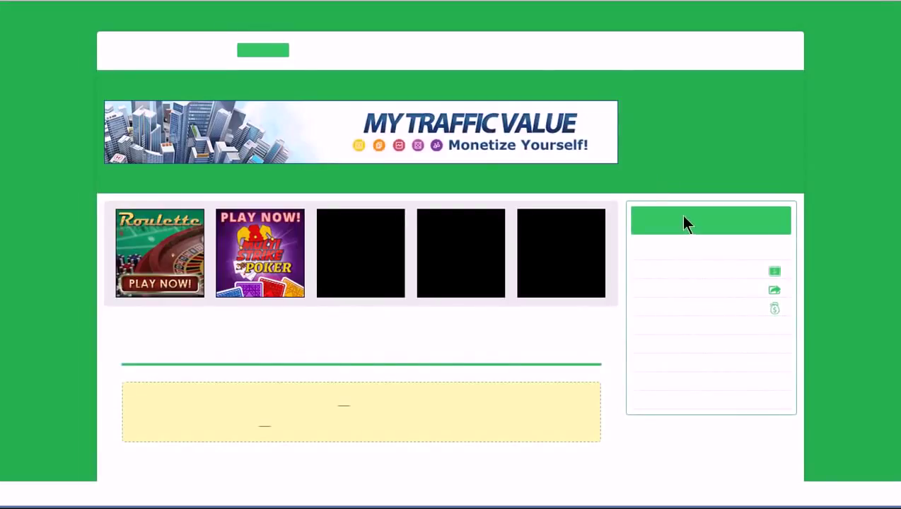
{"action": "scroll", "coordinate": [451, 283], "scroll_direction": "down", "scroll_amount": 1}
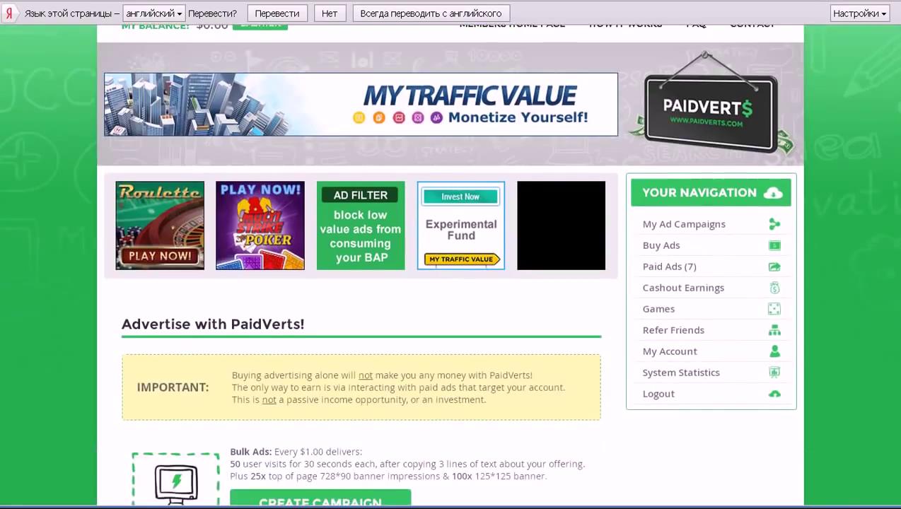
{"action": "scroll", "coordinate": [451, 283], "scroll_direction": "down", "scroll_amount": 3}
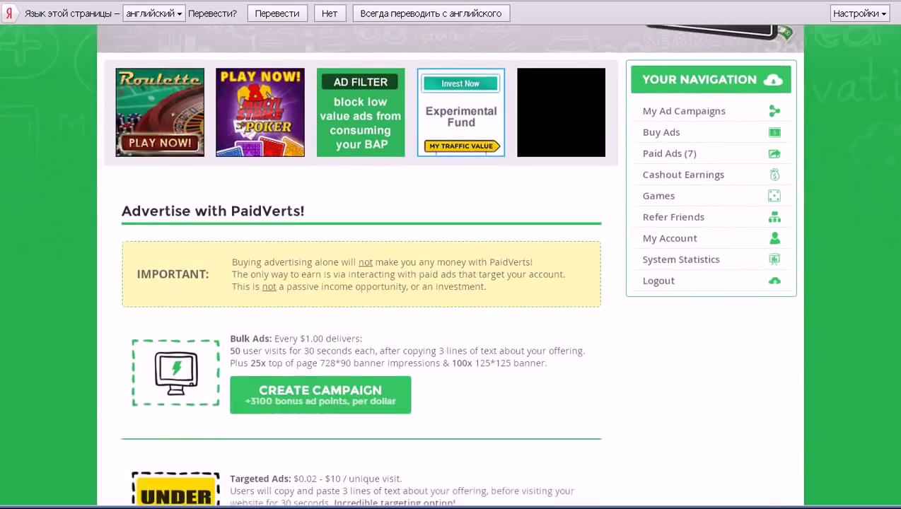
{"action": "scroll", "coordinate": [416, 351], "scroll_direction": "down", "scroll_amount": 1}
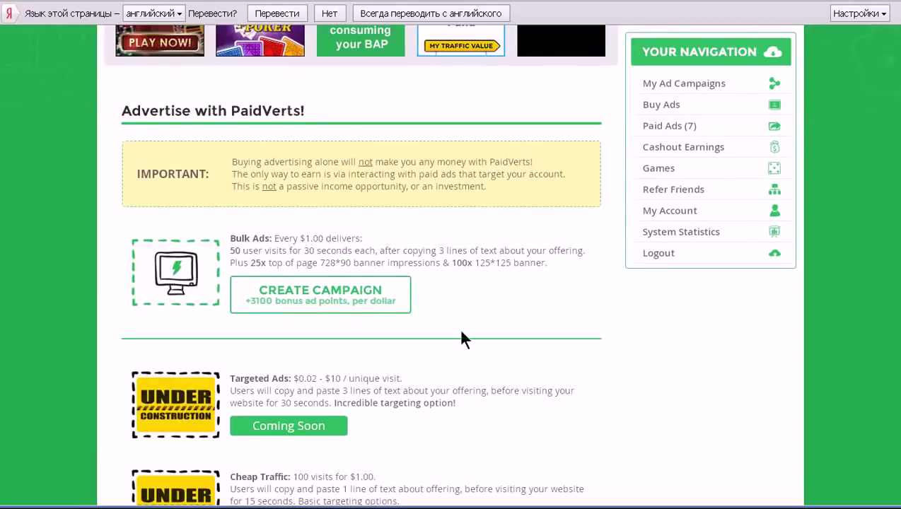
Open the Games page and look through the games that can be played with Bonus Ad Points
{"action": "left_click", "coordinate": [660, 170]}
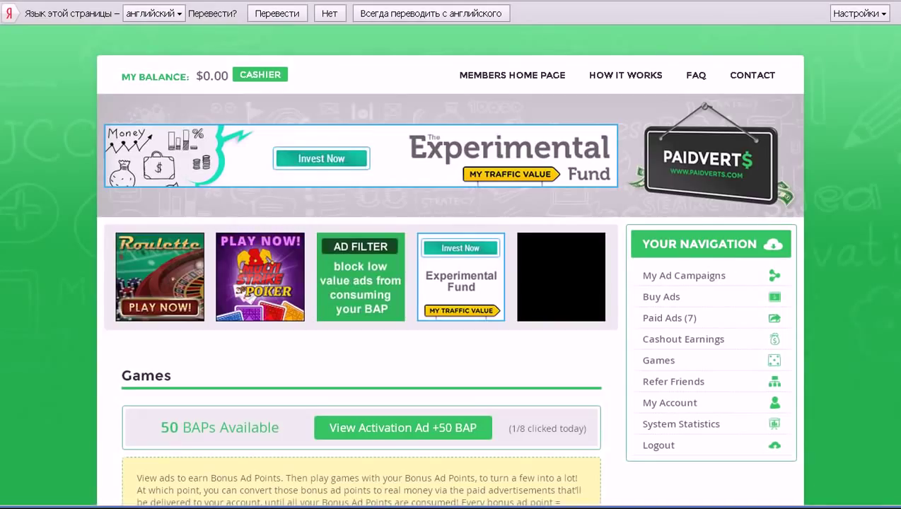
{"action": "scroll", "coordinate": [451, 265], "scroll_direction": "down", "scroll_amount": 1}
{"action": "scroll", "coordinate": [450, 266], "scroll_direction": "down", "scroll_amount": 3}
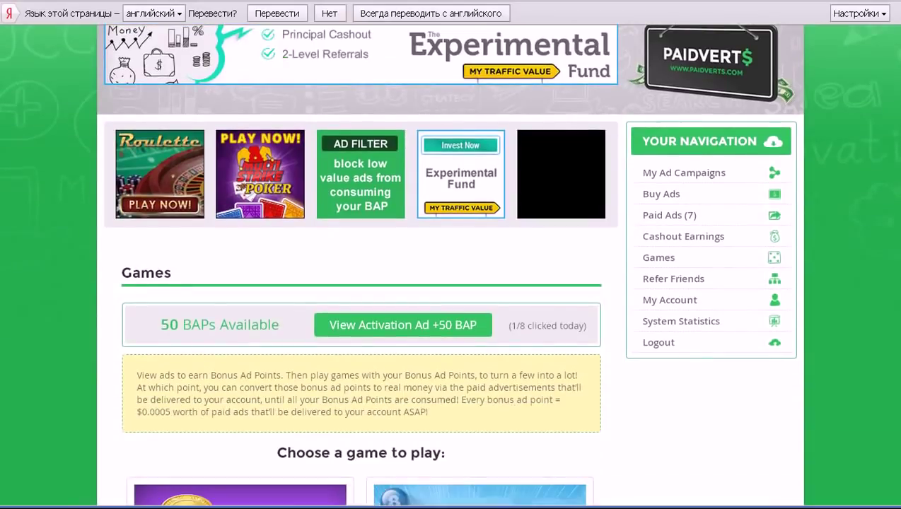
{"action": "scroll", "coordinate": [451, 265], "scroll_direction": "down", "scroll_amount": 4}
{"action": "scroll", "coordinate": [451, 265], "scroll_direction": "down", "scroll_amount": 7}
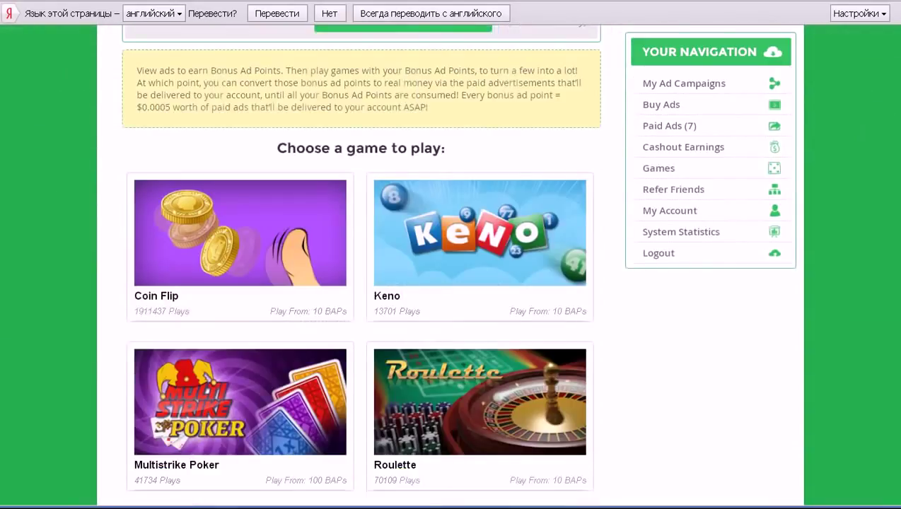